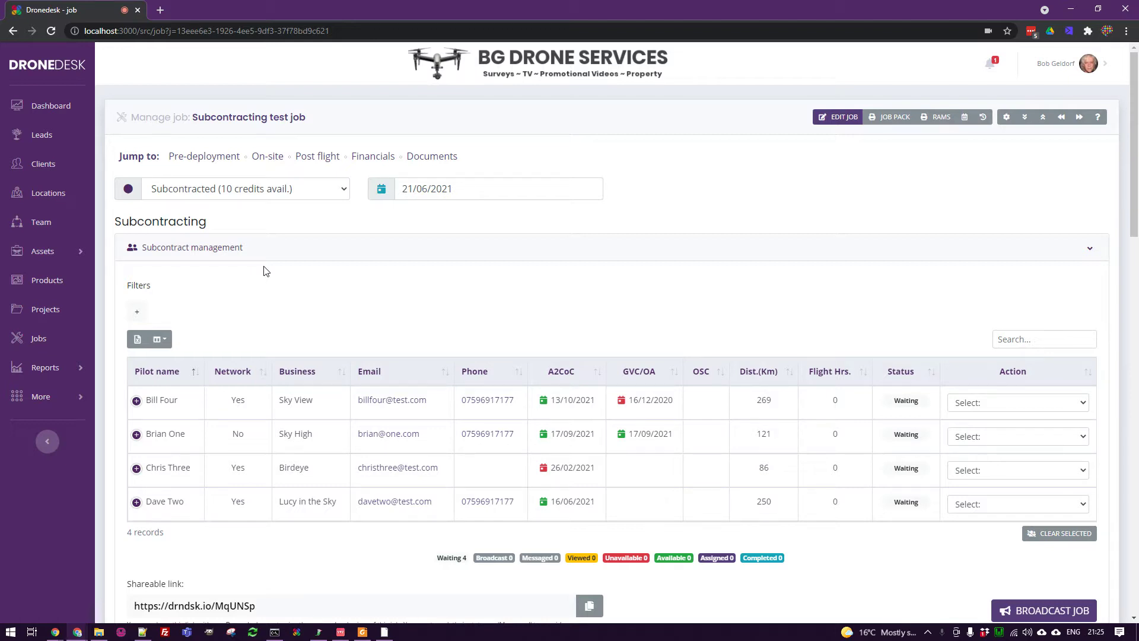
# Step: Add a filter to the subcontractor pilot table for A2CoC Equals 2021-09-25
pyautogui.scroll(-2, 346, 309)
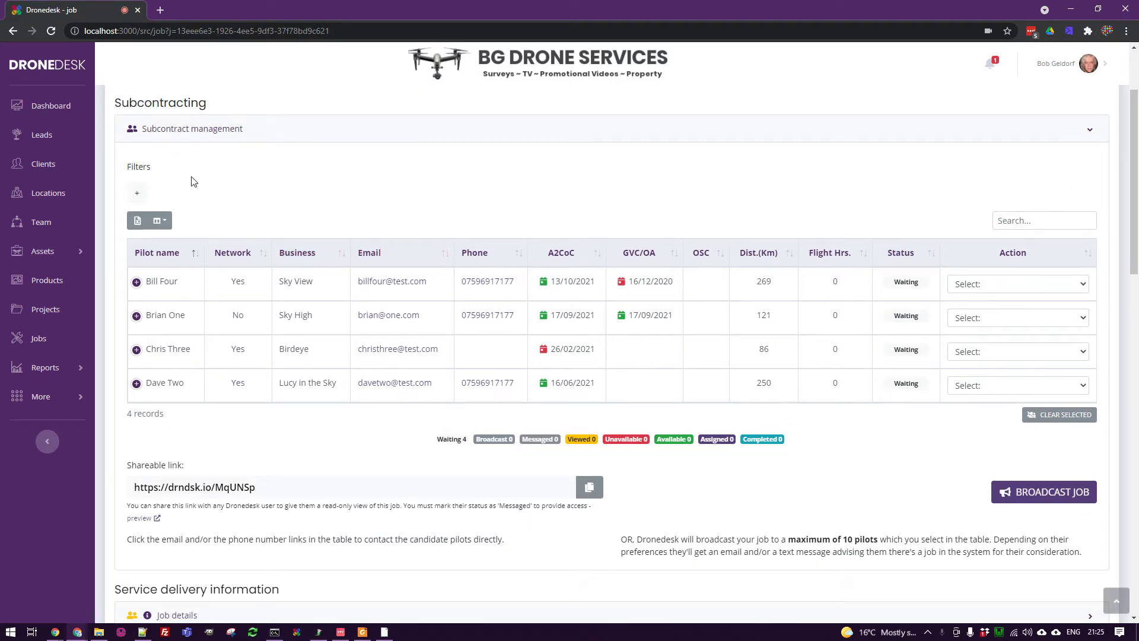
pyautogui.click(136, 196)
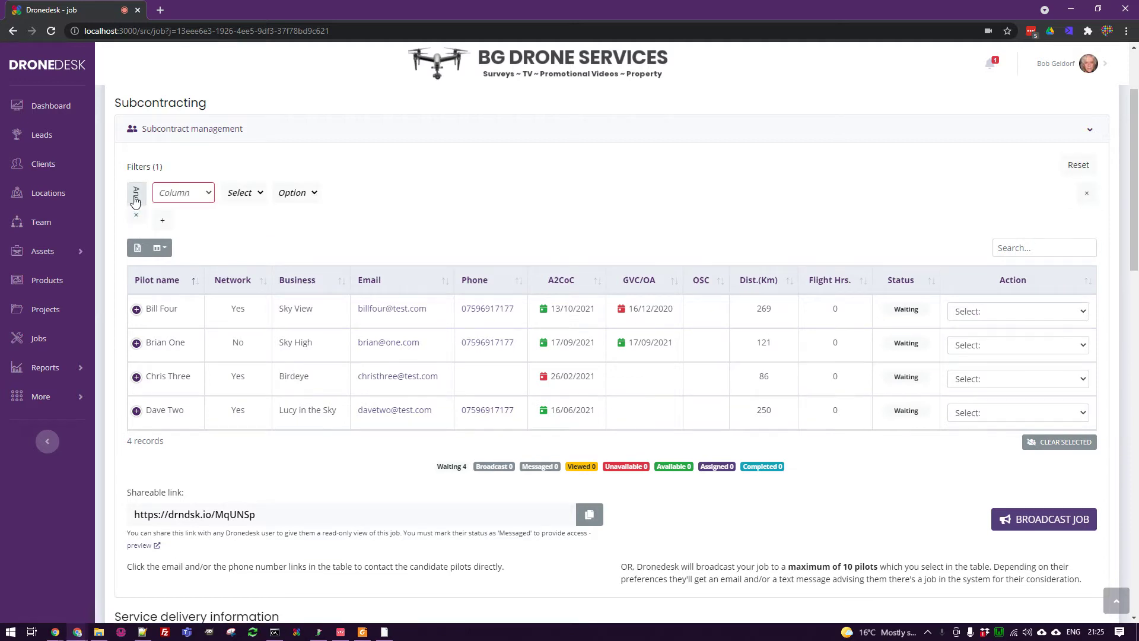
pyautogui.click(177, 196)
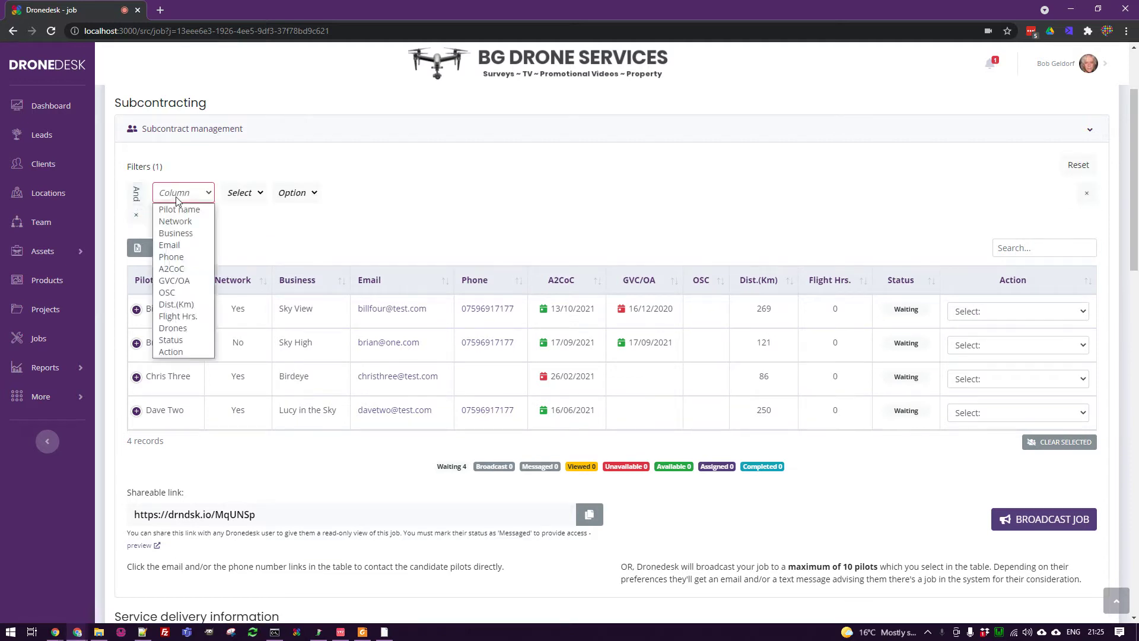
pyautogui.click(175, 268)
pyautogui.click(254, 194)
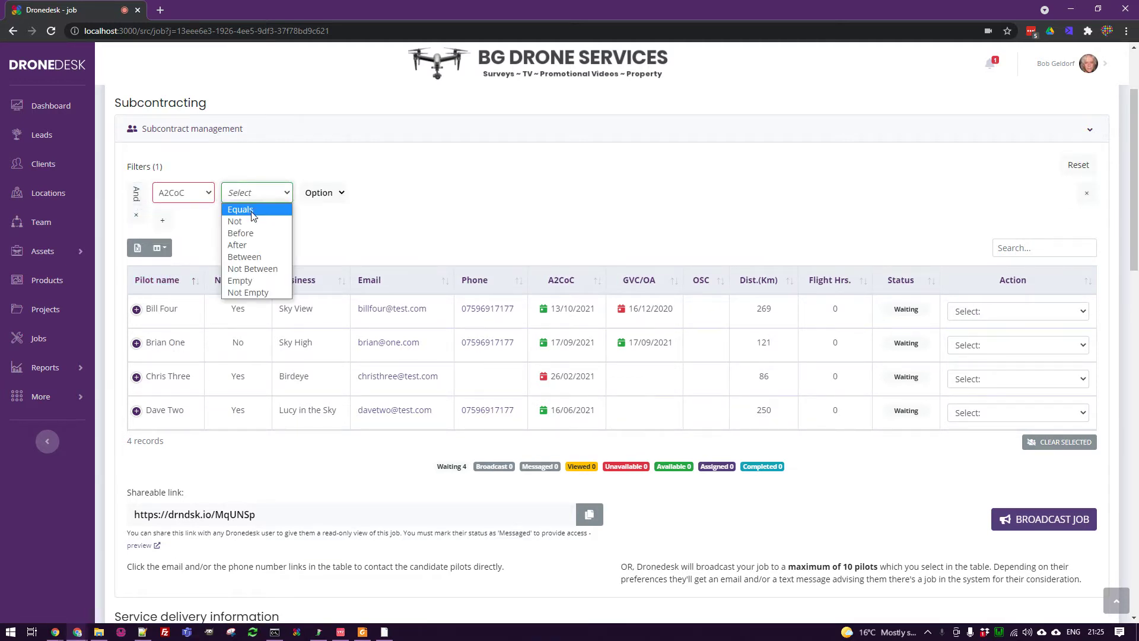
pyautogui.click(240, 209)
pyautogui.click(315, 193)
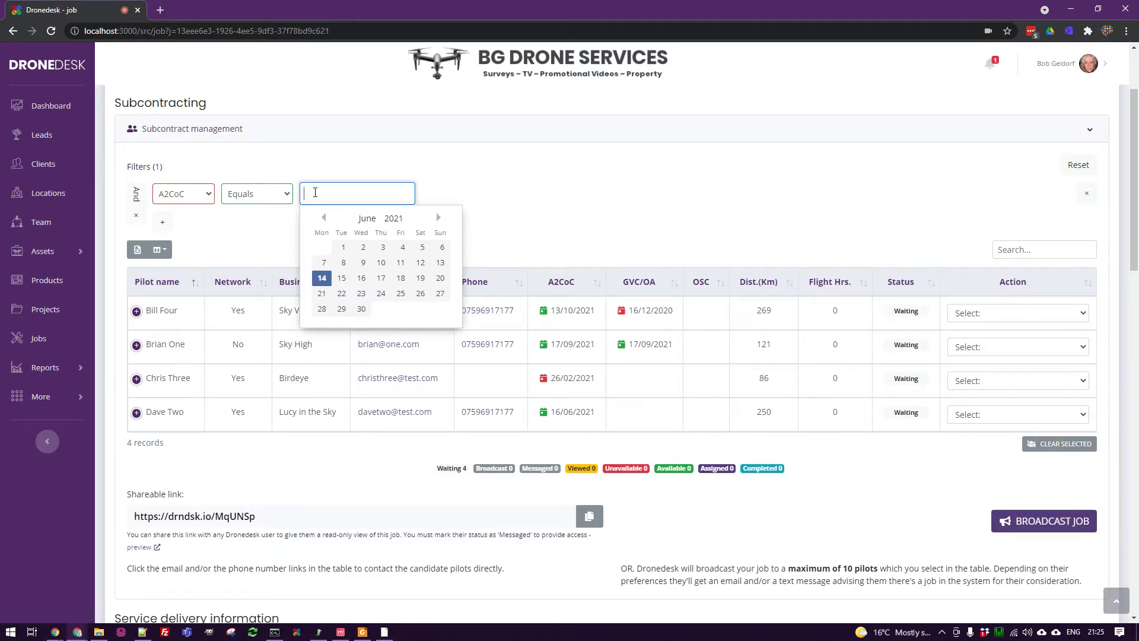
pyautogui.click(438, 218)
pyautogui.click(439, 218)
pyautogui.click(438, 217)
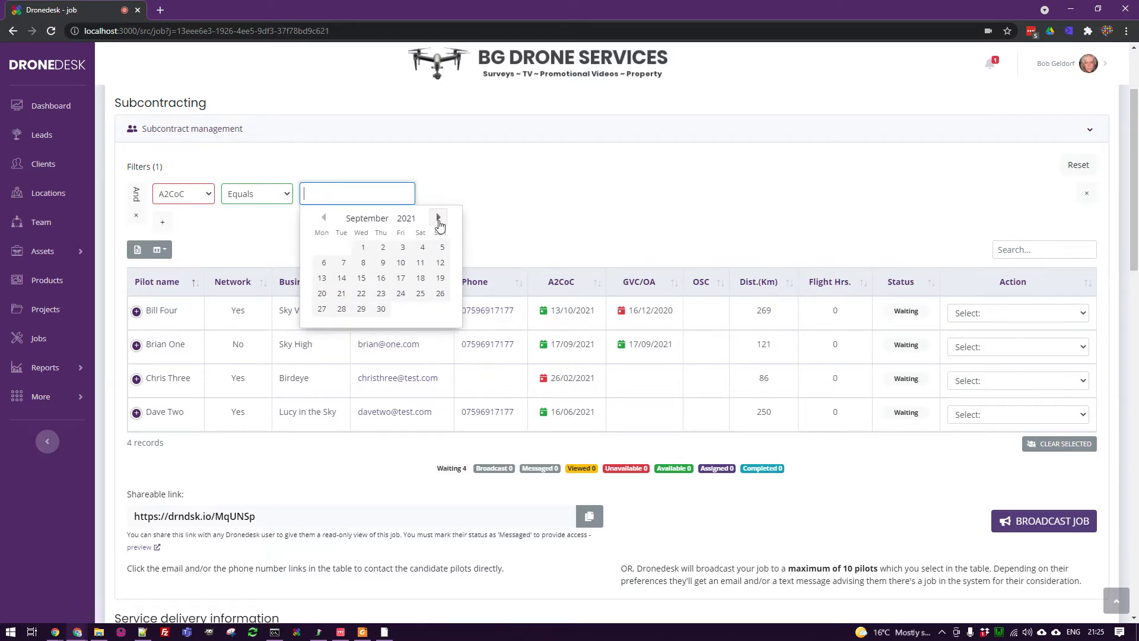
pyautogui.click(420, 293)
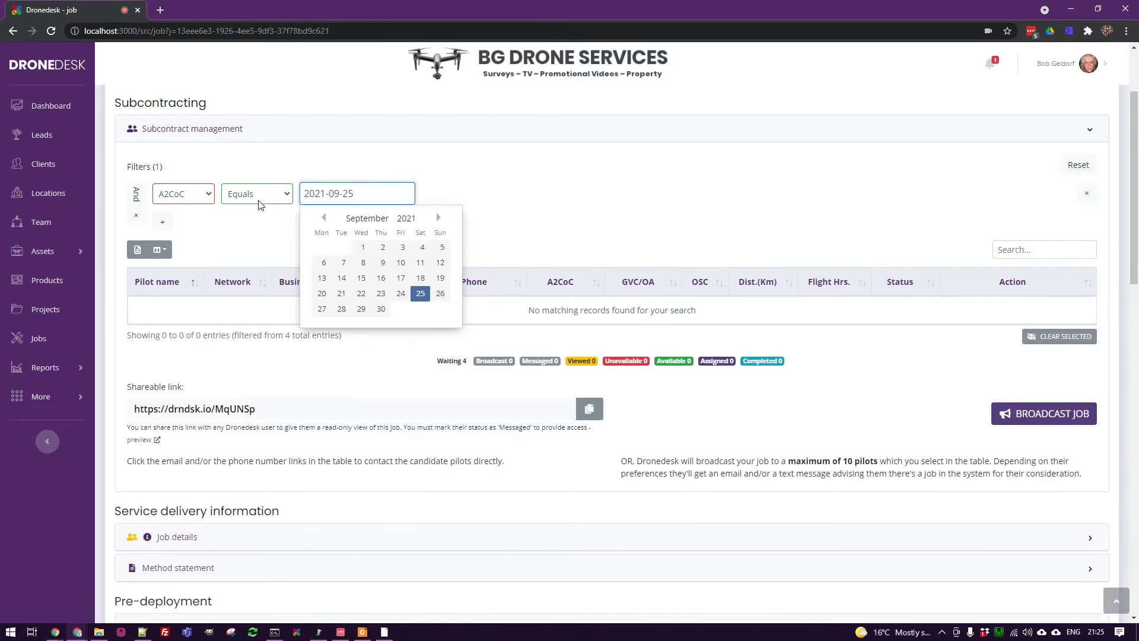
# Step: Change the A2CoC filter's condition to Before and reset all filters on the pilot table
pyautogui.click(257, 195)
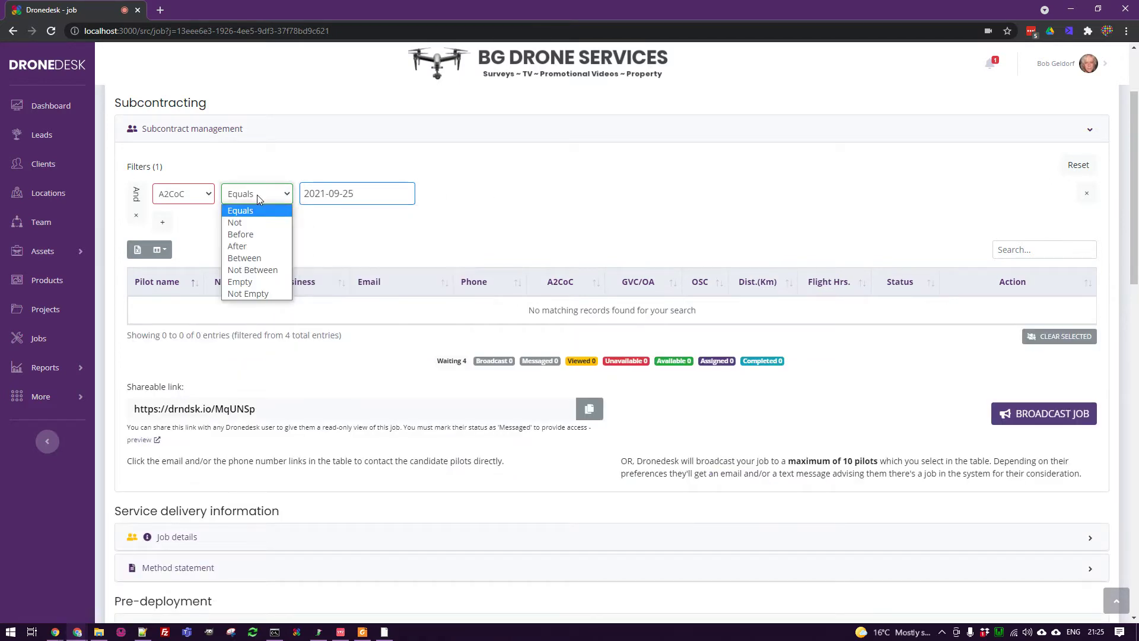
pyautogui.click(253, 235)
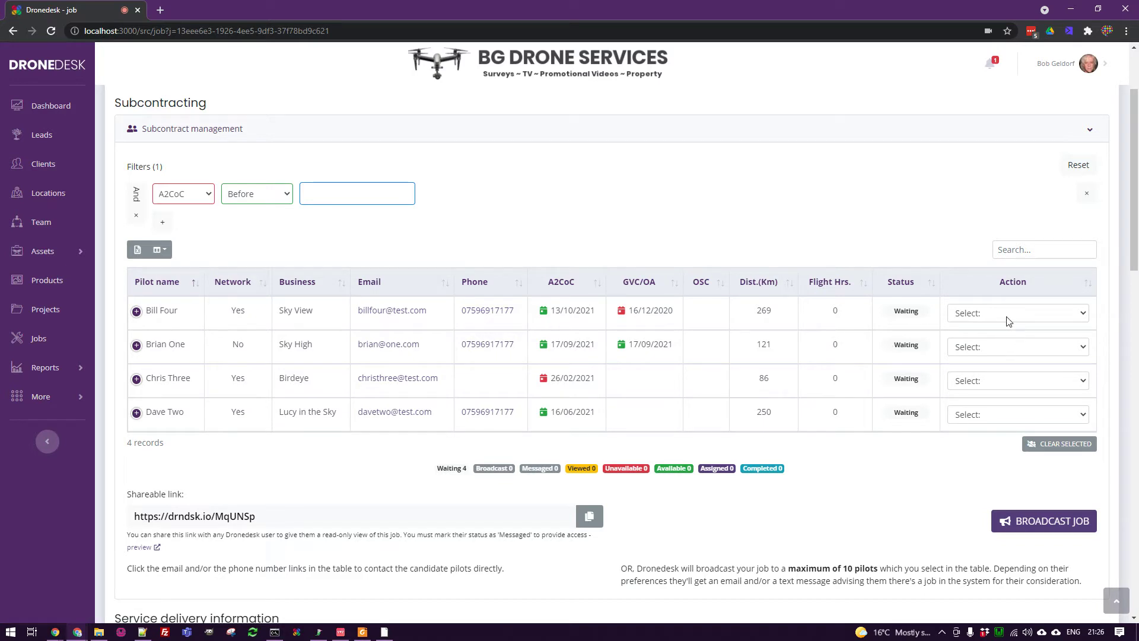
pyautogui.click(990, 350)
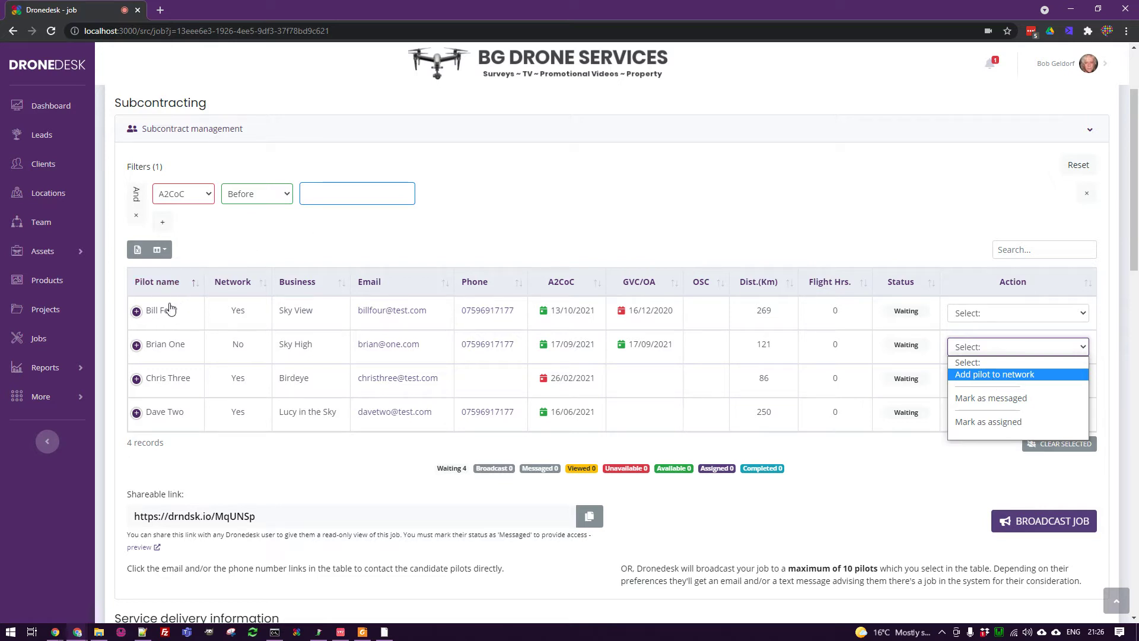
pyautogui.click(1078, 165)
# Step: Expand the Sky High pilot's row to view the drones held, and collapse it again
pyautogui.click(161, 253)
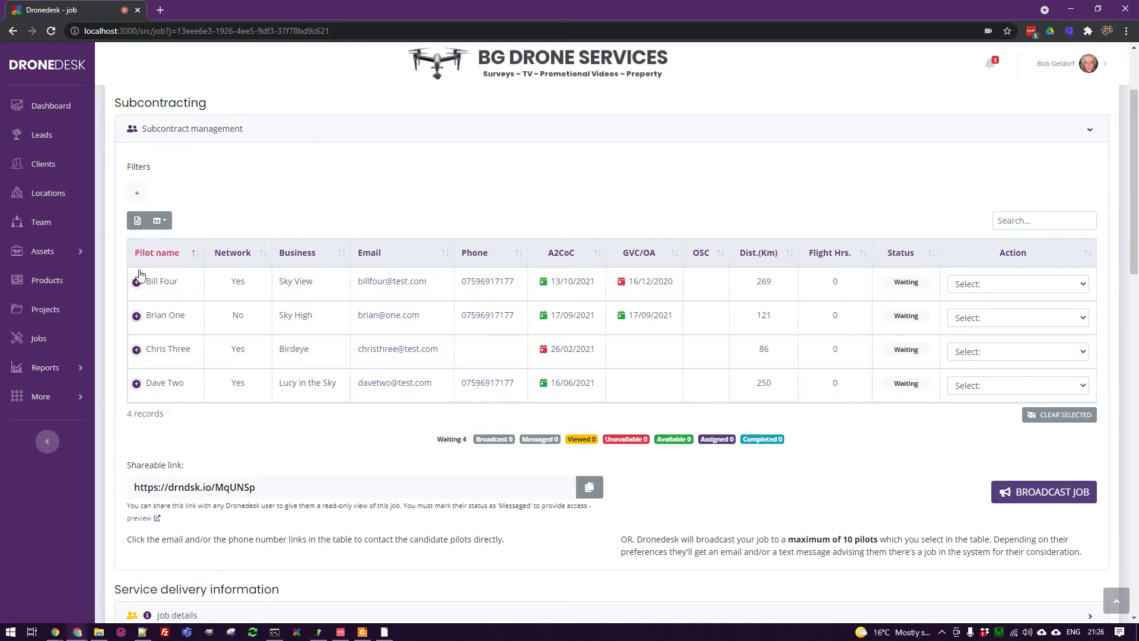
pyautogui.click(136, 318)
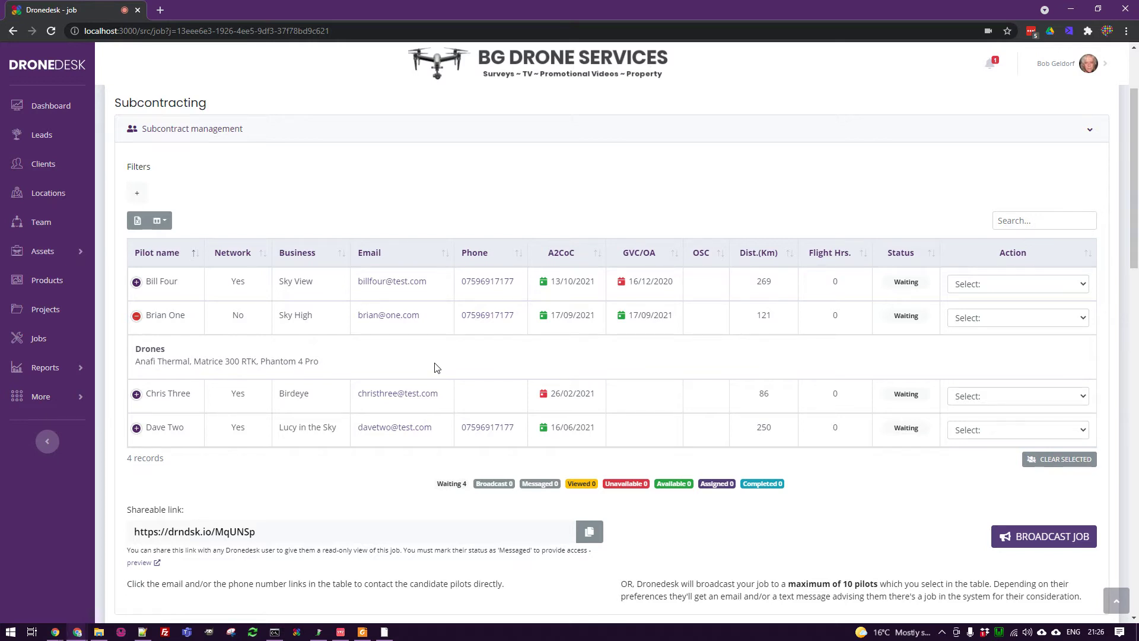
pyautogui.click(137, 317)
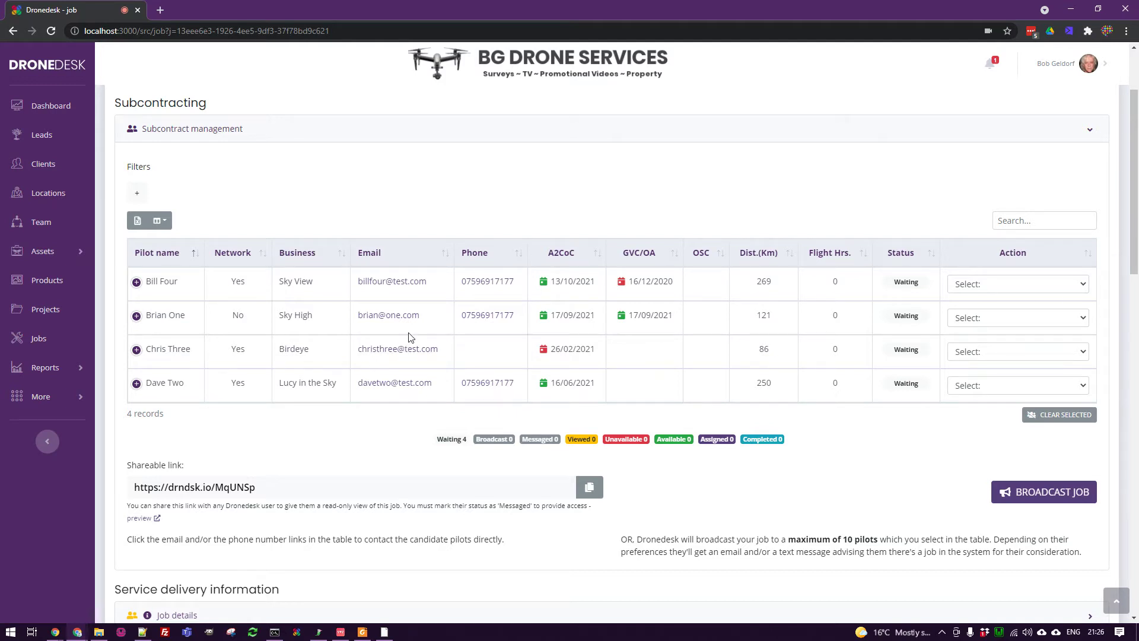
# Step: Select all four pilots in the subcontract management table and broadcast the job to them
pyautogui.click(286, 291)
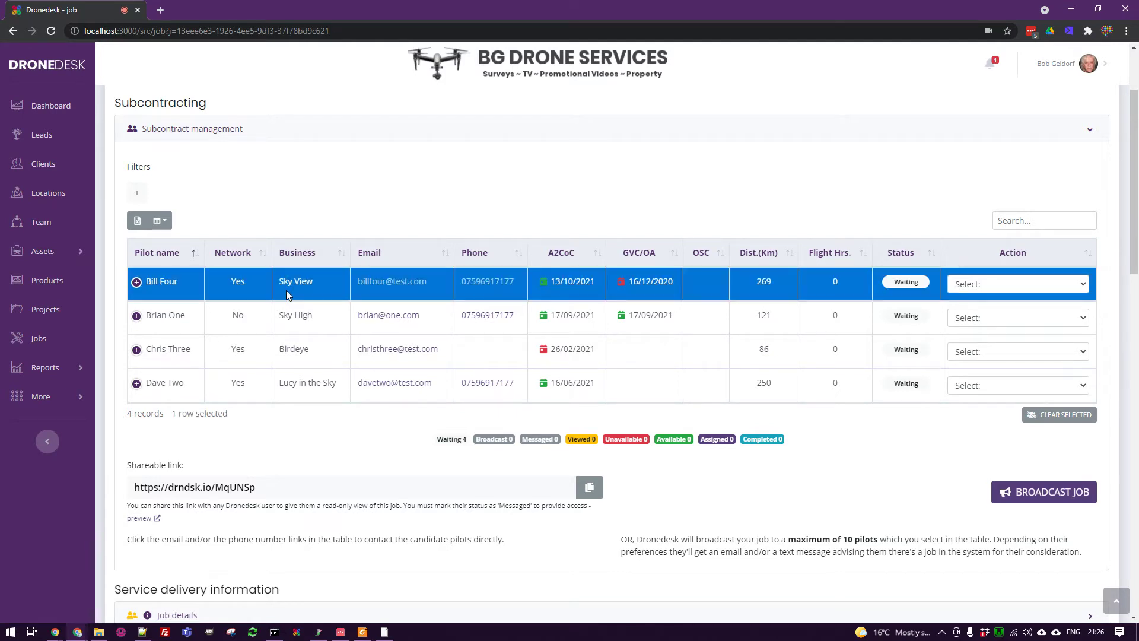
pyautogui.click(340, 325)
pyautogui.click(335, 342)
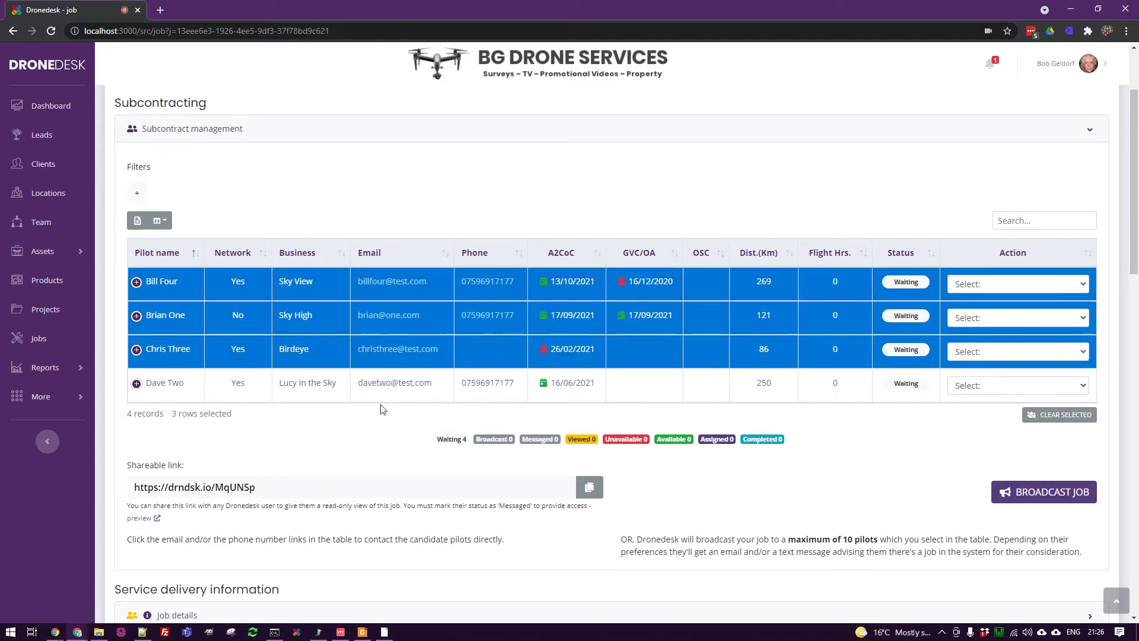
pyautogui.click(290, 399)
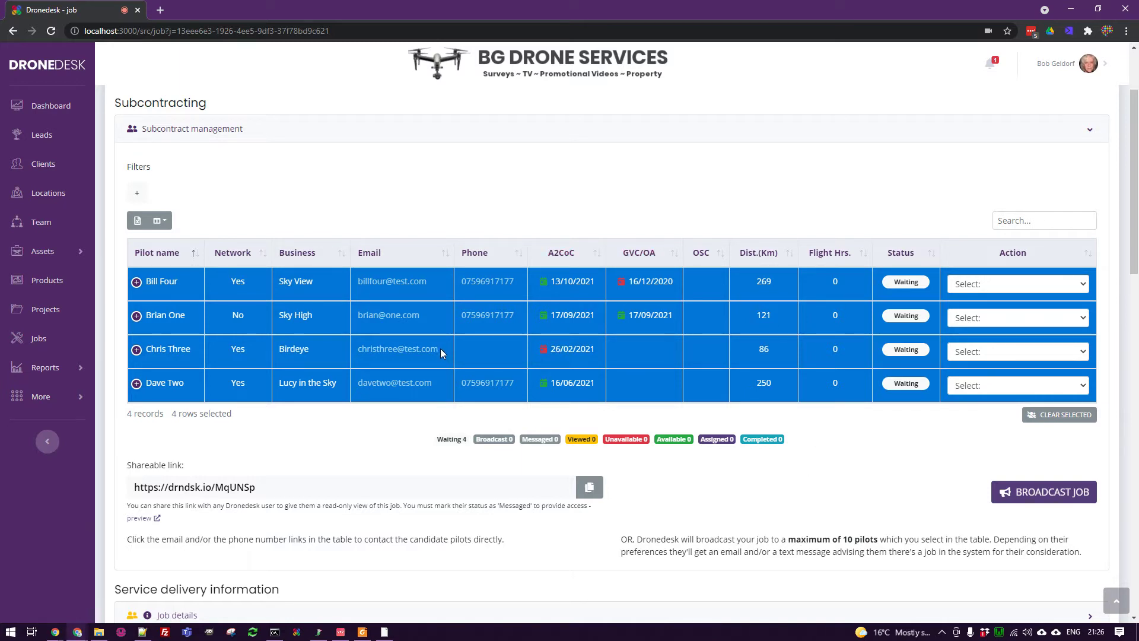
pyautogui.click(1053, 492)
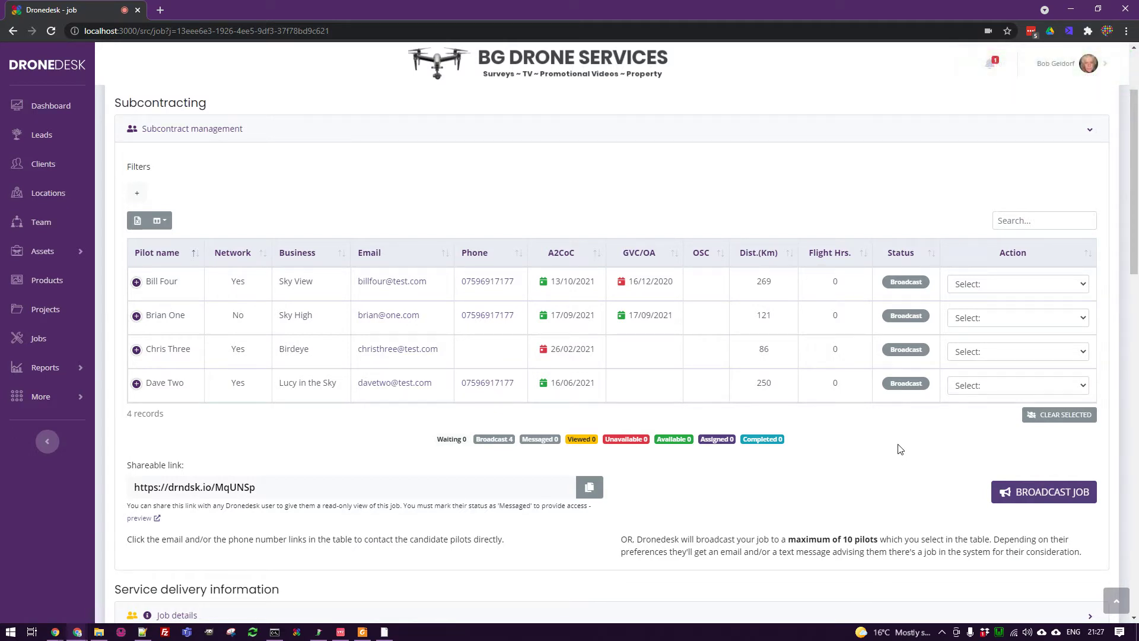
# Step: Copy the job's j= query parameter from the page address and switch to the Sky High pilot's dashboard window
pyautogui.click(178, 31)
pyautogui.keyDown('shift'); pyautogui.click(346, 35); pyautogui.keyUp('shift')
pyautogui.hotkey('ctrl', 'c')
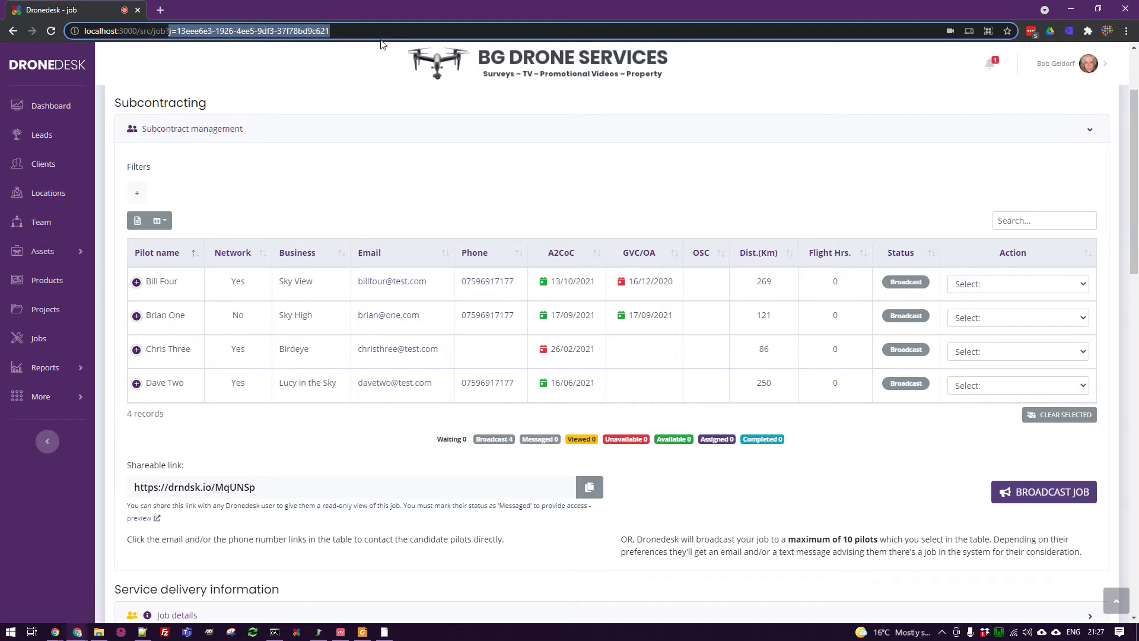
pyautogui.click(77, 631)
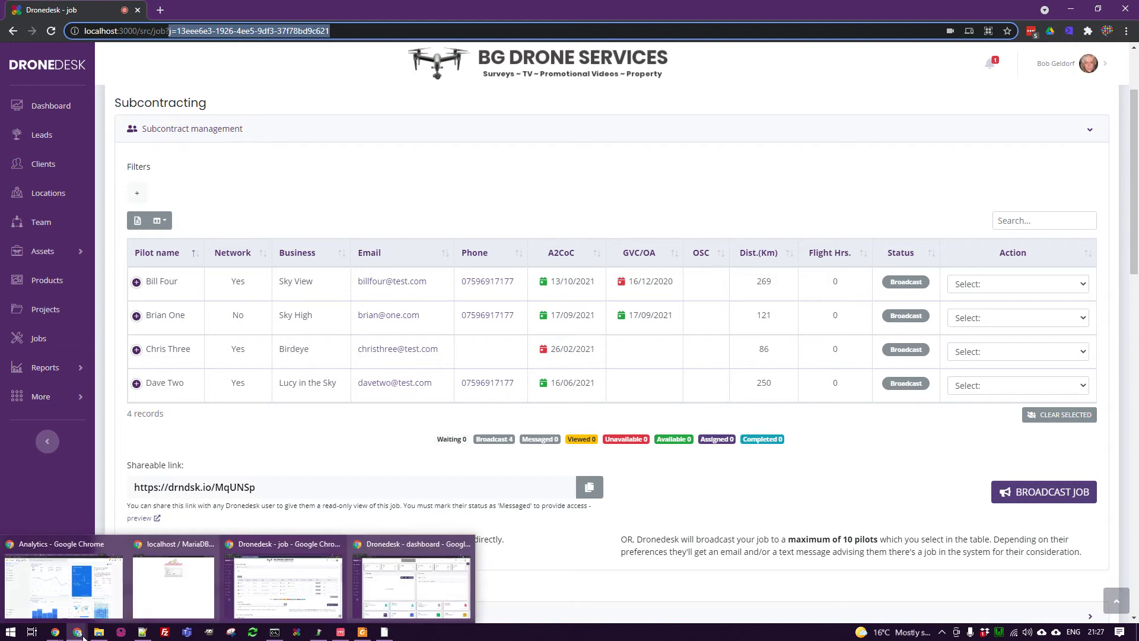
pyautogui.click(462, 601)
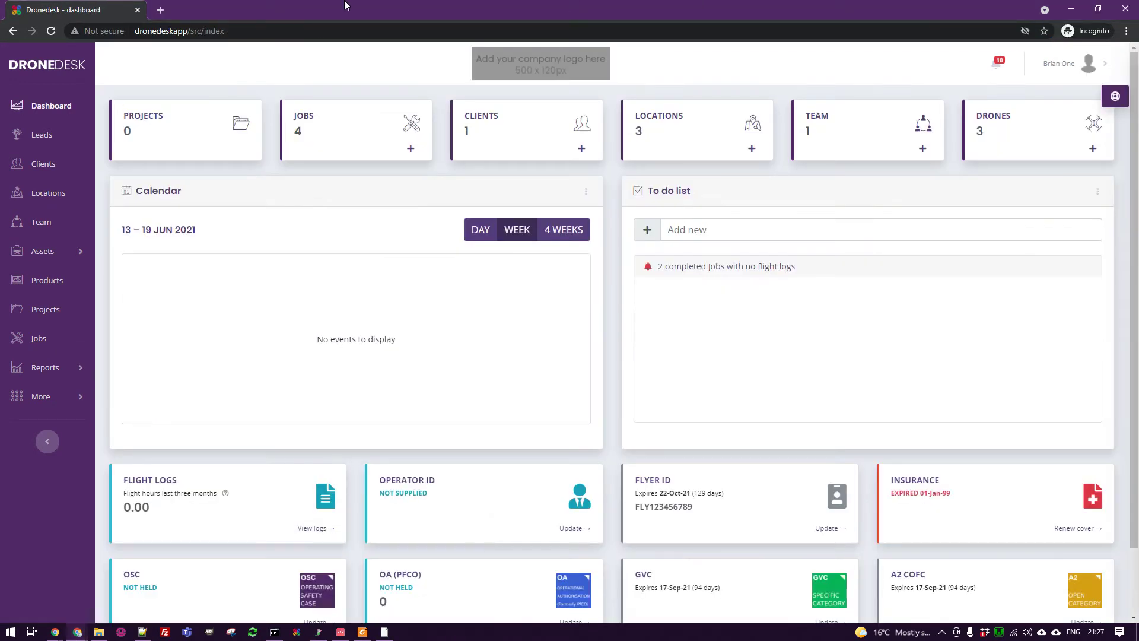
# Step: Open the job preview in the pilot's account at dronedeskapp/src/job? followed by the copied job parameter
pyautogui.moveTo(204, 30); pyautogui.dragTo(280, 28)
pyautogui.write('job')
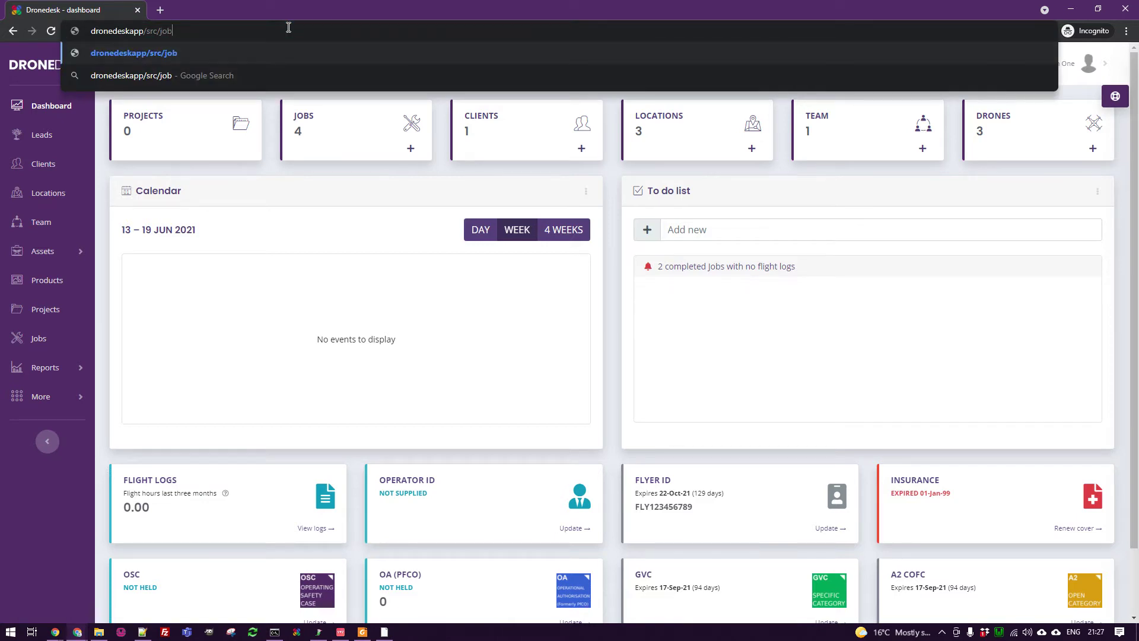
pyautogui.hotkey('ctrl', 'v')
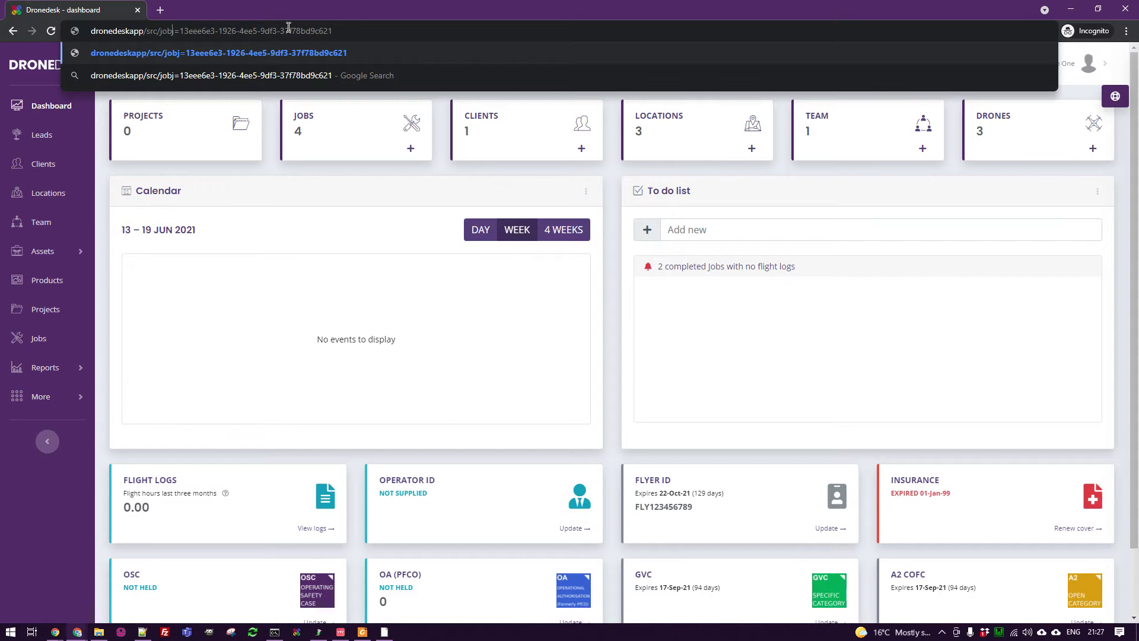
pyautogui.write('?')
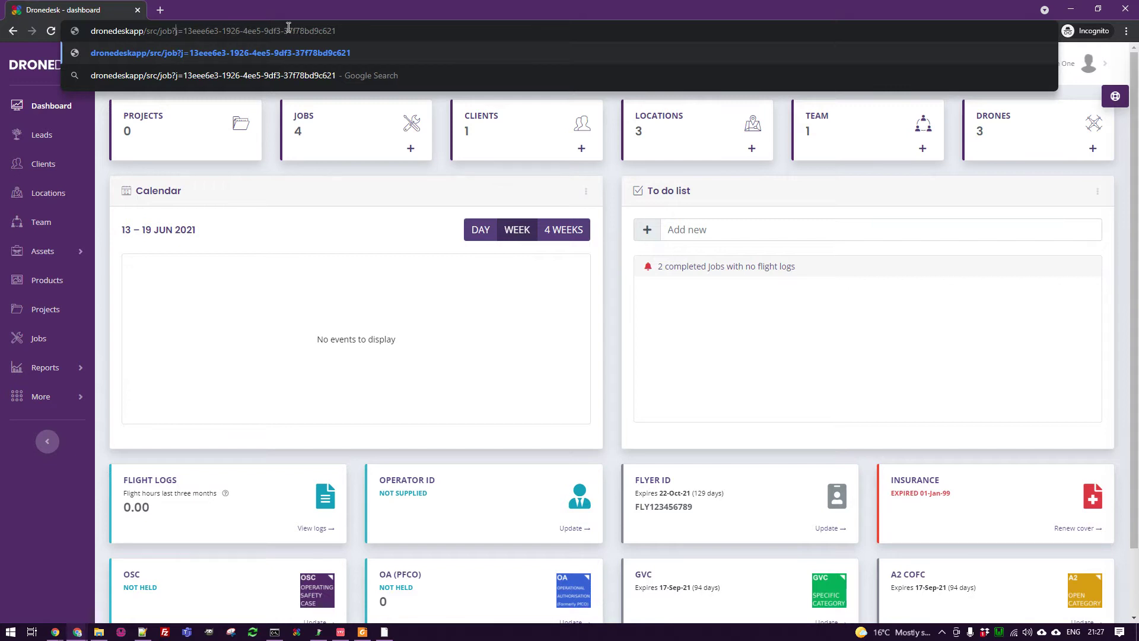
pyautogui.press('Return')
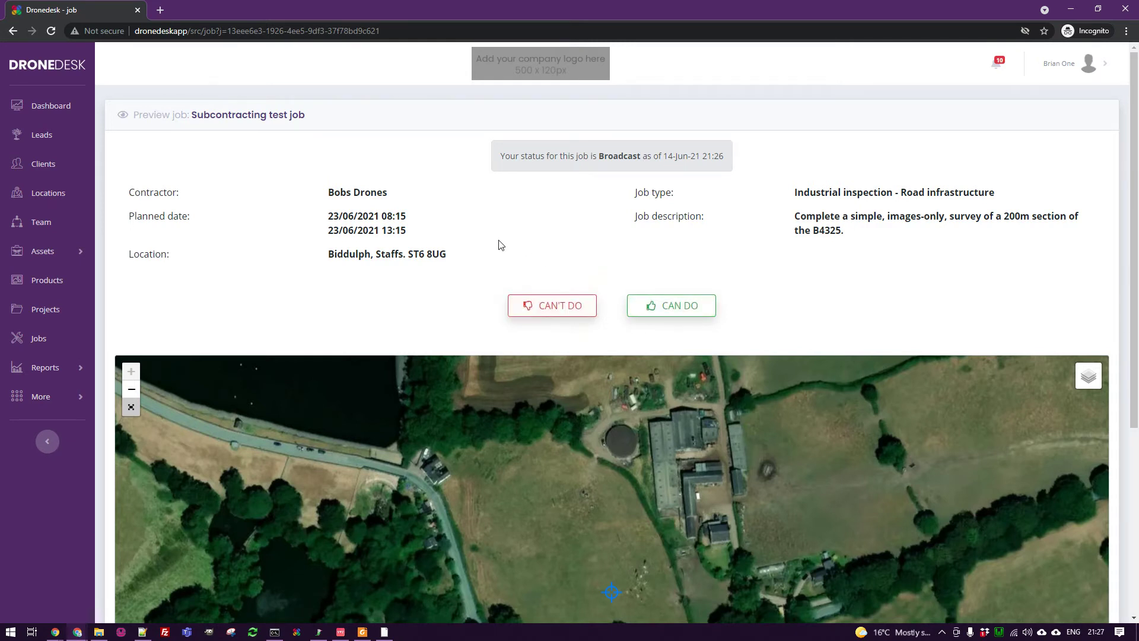
# Step: Examine the job location and its surroundings on the preview map at different zoom levels
pyautogui.scroll(-4, 521, 249)
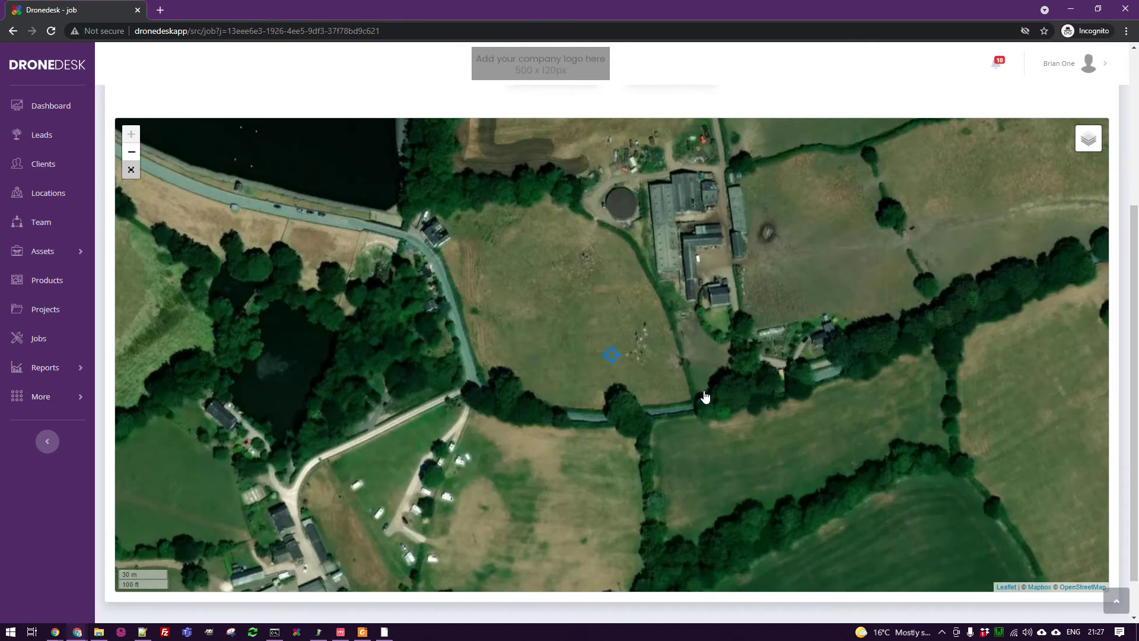
pyautogui.scroll(-2, 656, 395)
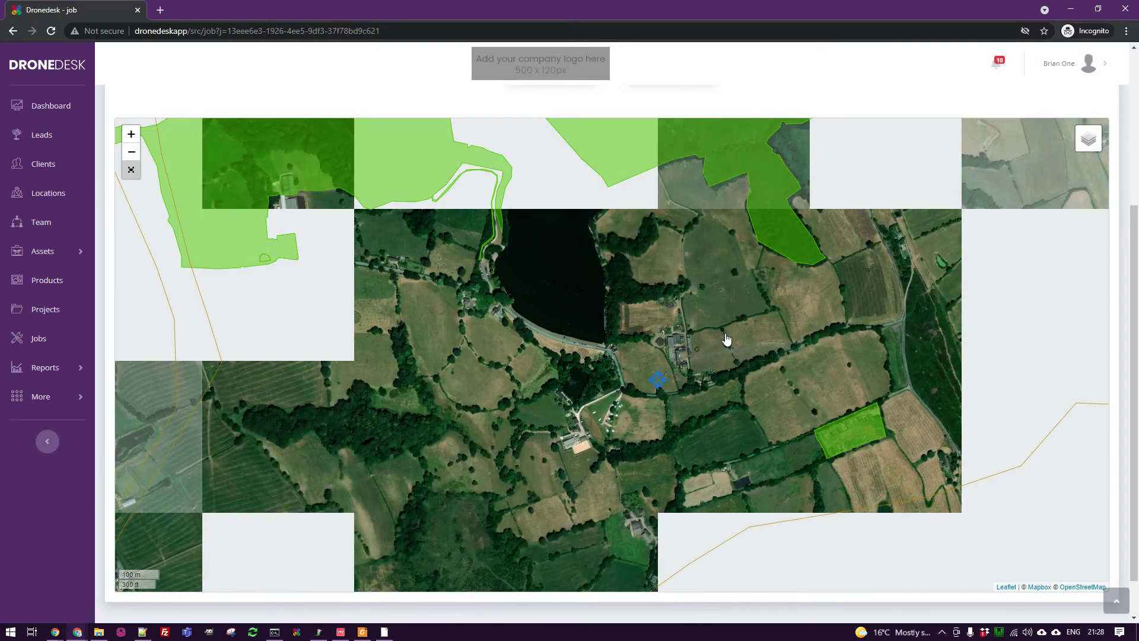
pyautogui.moveTo(728, 339); pyautogui.dragTo(668, 410)
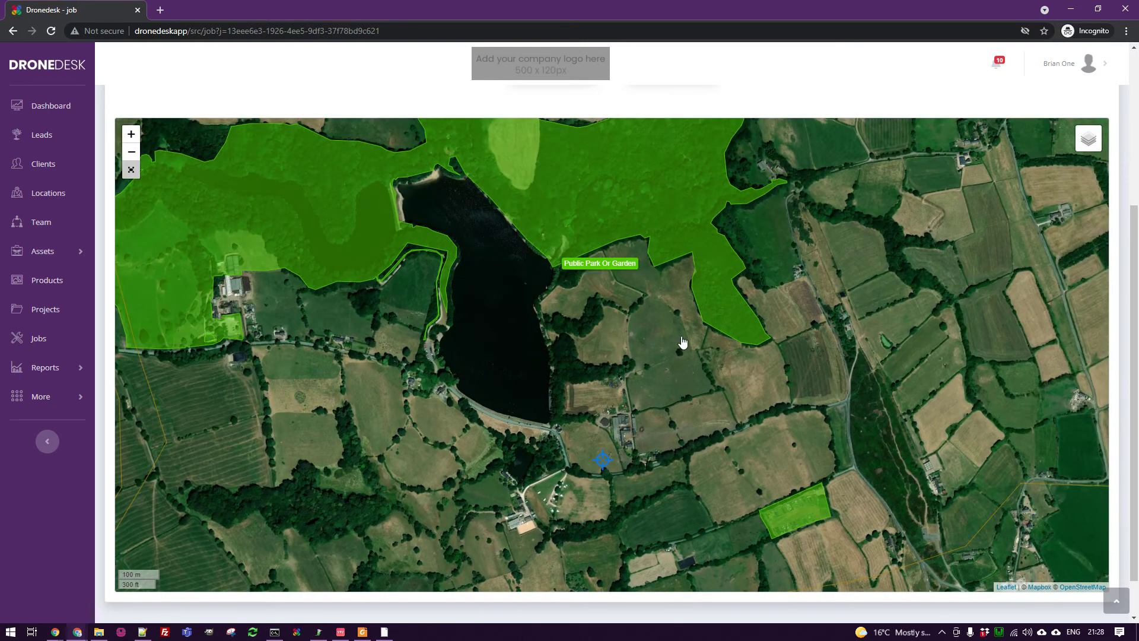
pyautogui.scroll(2, 645, 402)
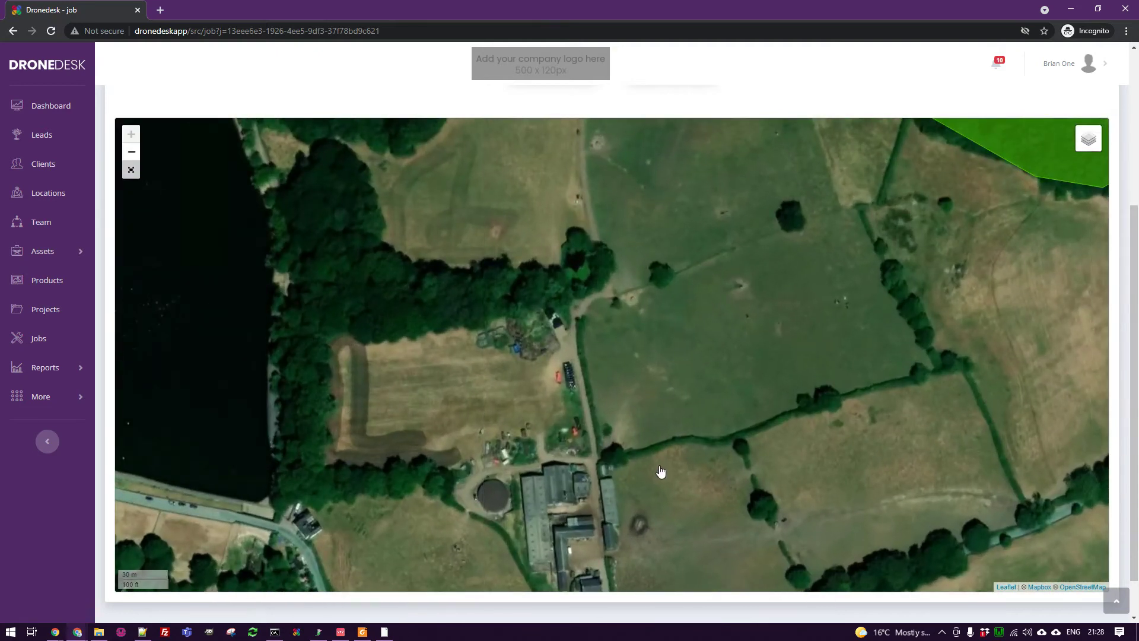
pyautogui.moveTo(659, 465); pyautogui.dragTo(682, 195)
pyautogui.scroll(4, 688, 108)
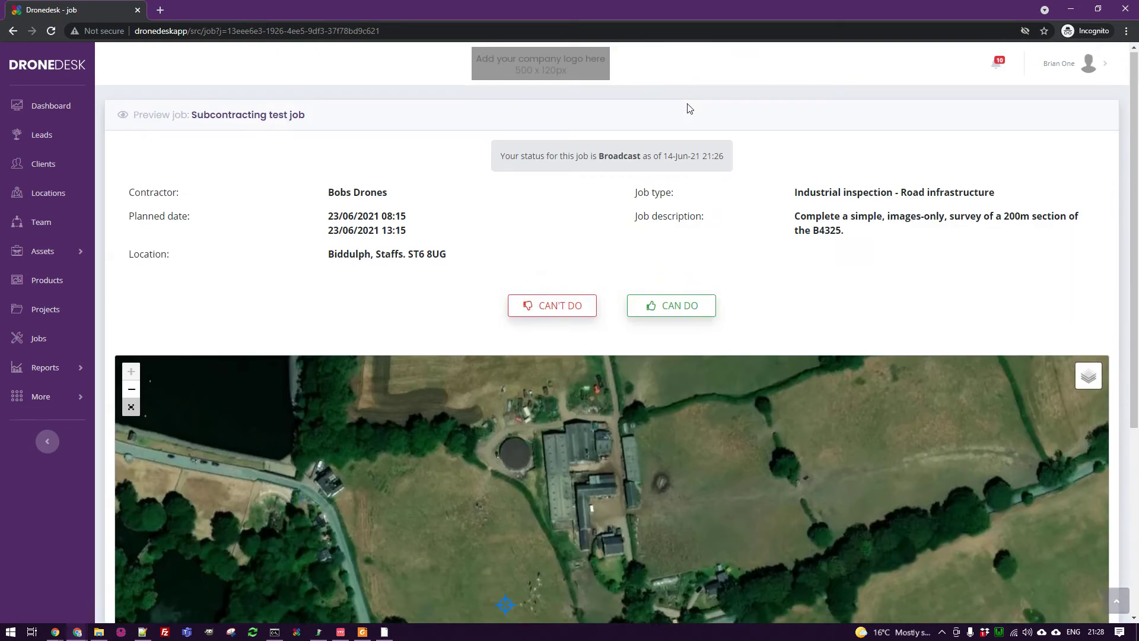
# Step: Respond to the job with Can't Do and refresh the contractor's job page to check the pilot's status
pyautogui.click(531, 306)
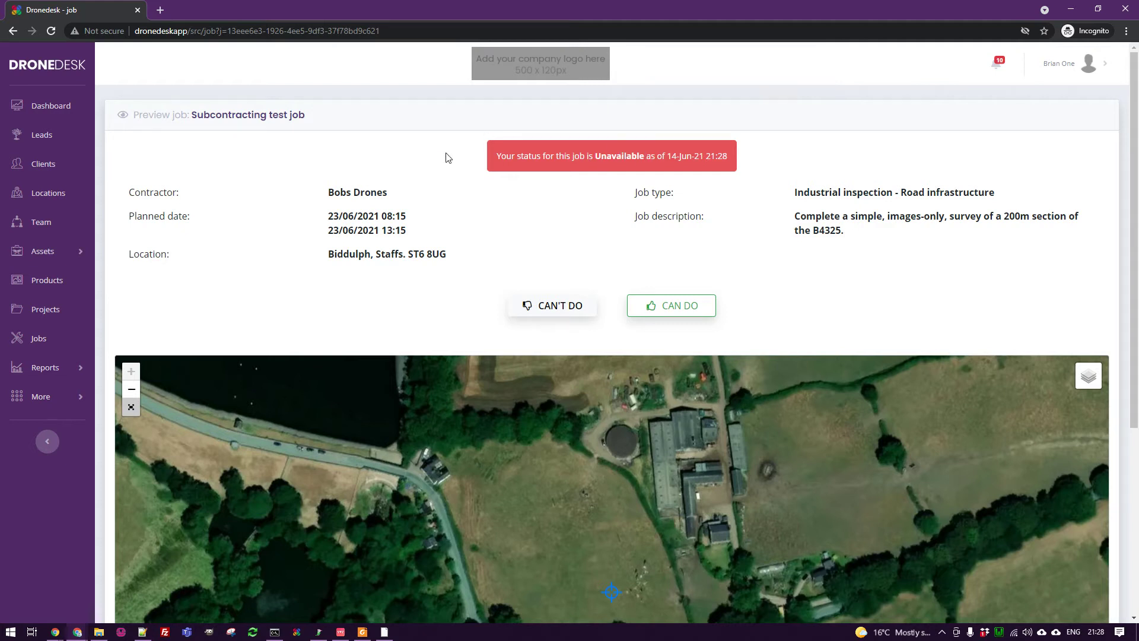
pyautogui.click(77, 632)
pyautogui.click(259, 587)
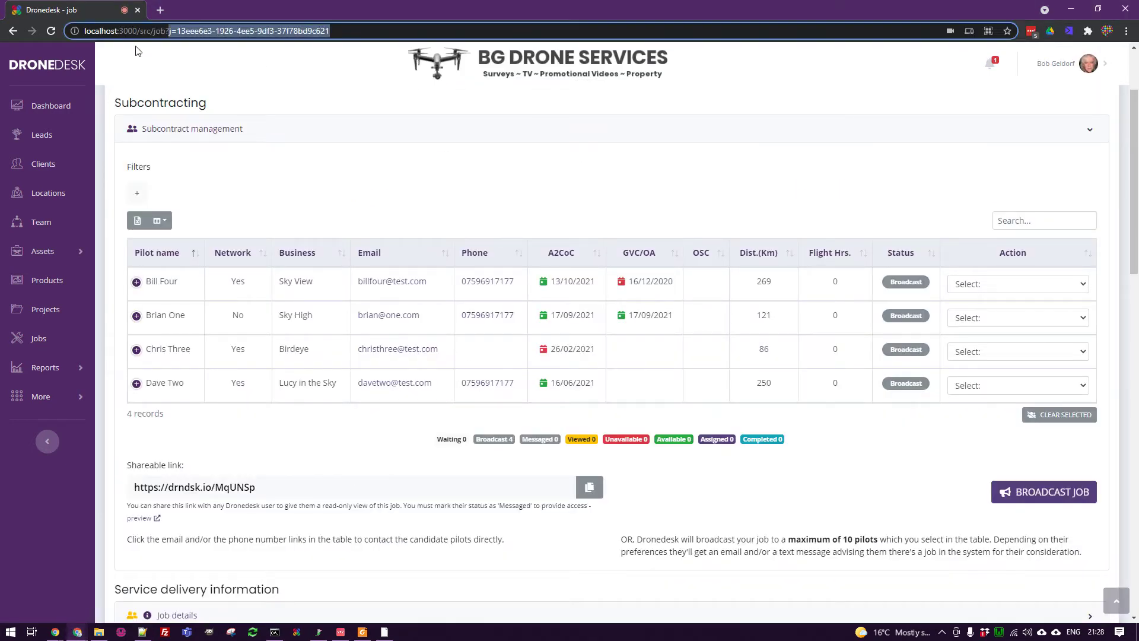
pyautogui.click(52, 31)
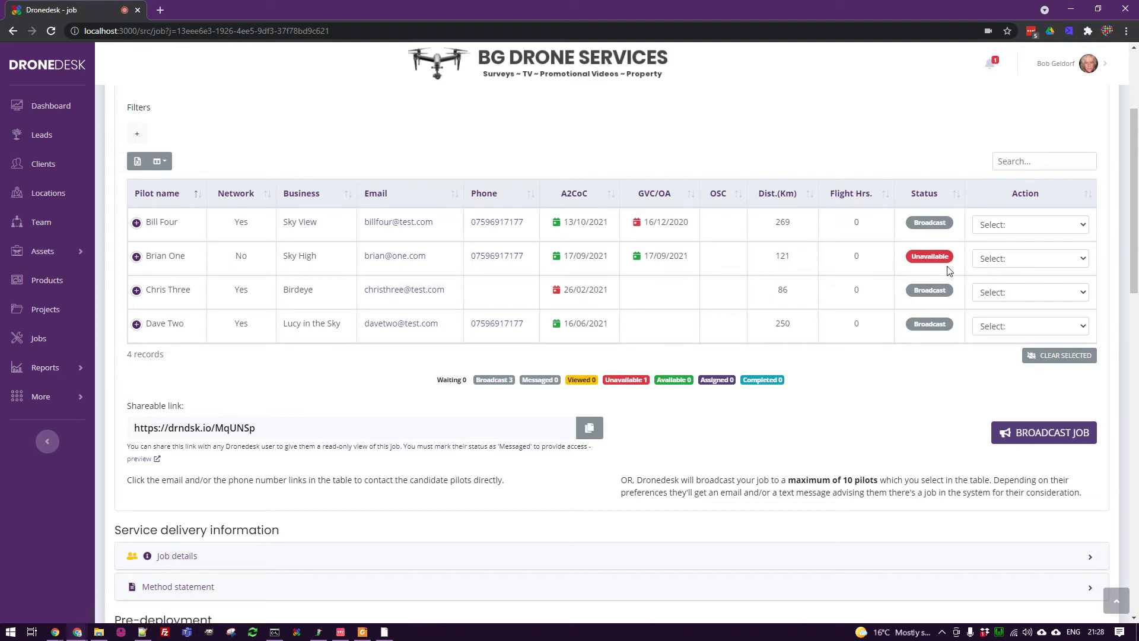
# Step: Return to the pilot's job preview window and change the response to Can Do
pyautogui.click(77, 632)
pyautogui.click(412, 587)
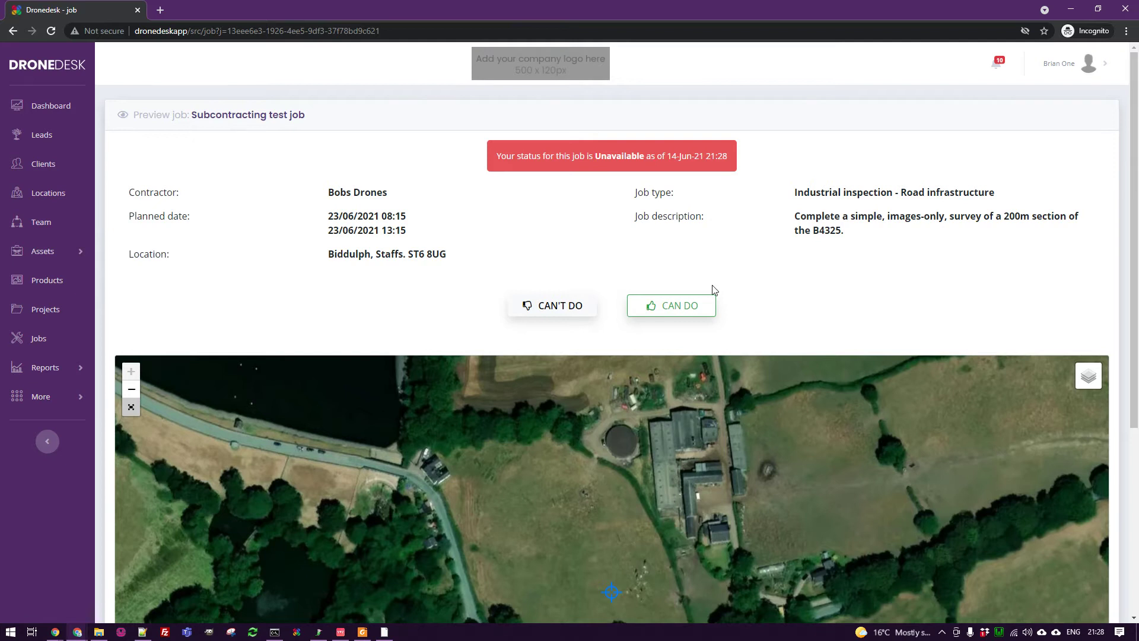
pyautogui.click(666, 314)
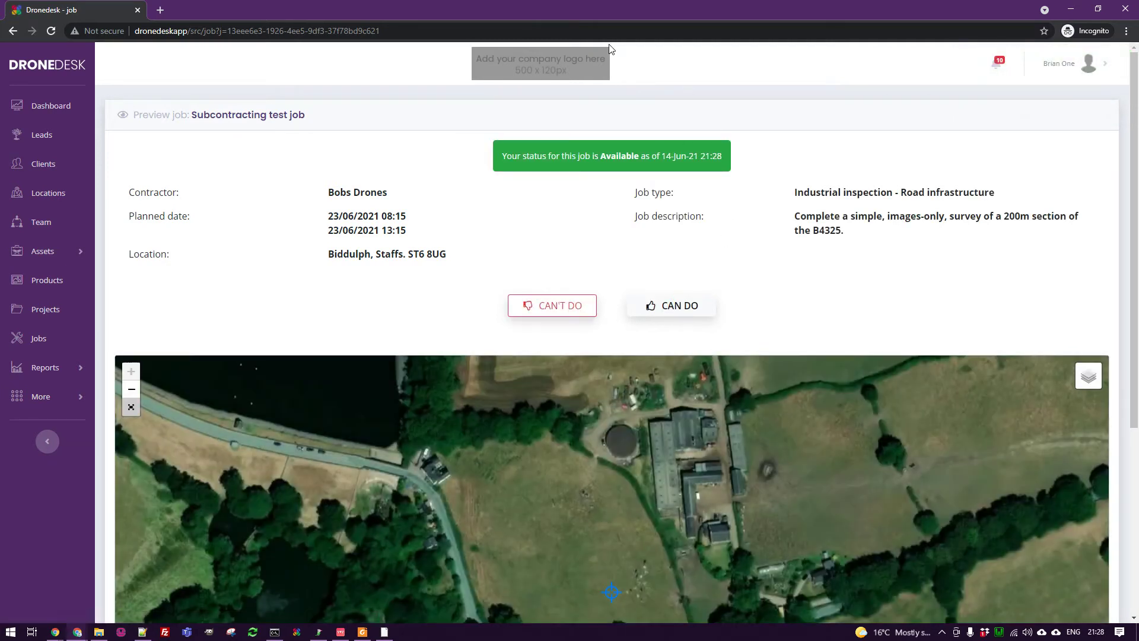
# Step: Refresh the contractor's job page and review the pilots' statuses and the action options for the available pilot under Subcontract management
pyautogui.moveTo(79, 637)
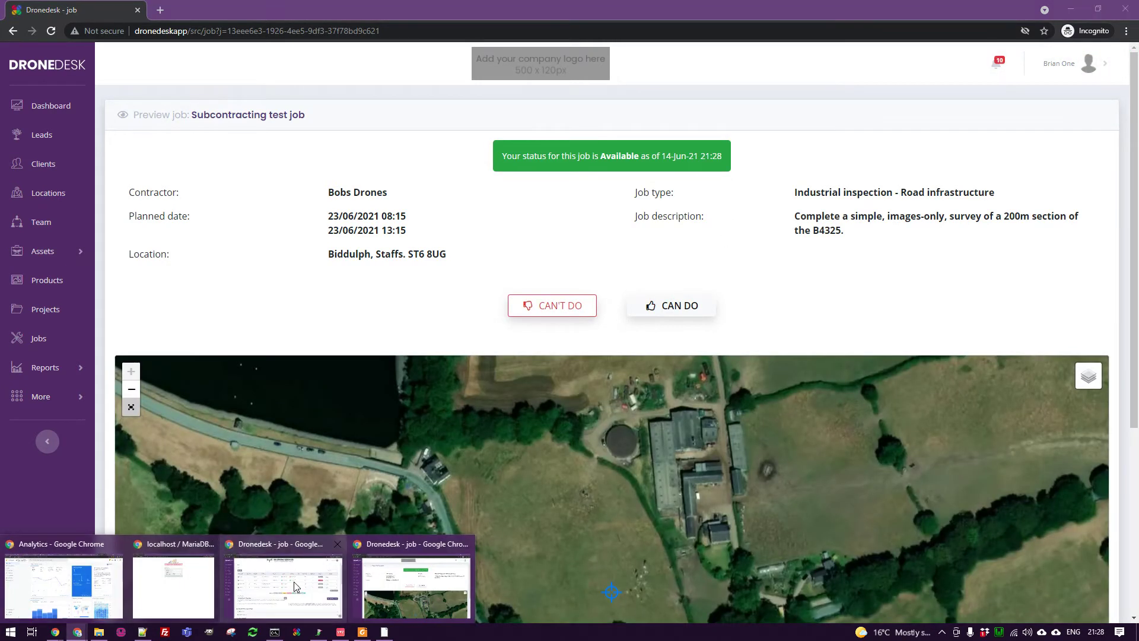
pyautogui.click(290, 583)
pyautogui.click(55, 29)
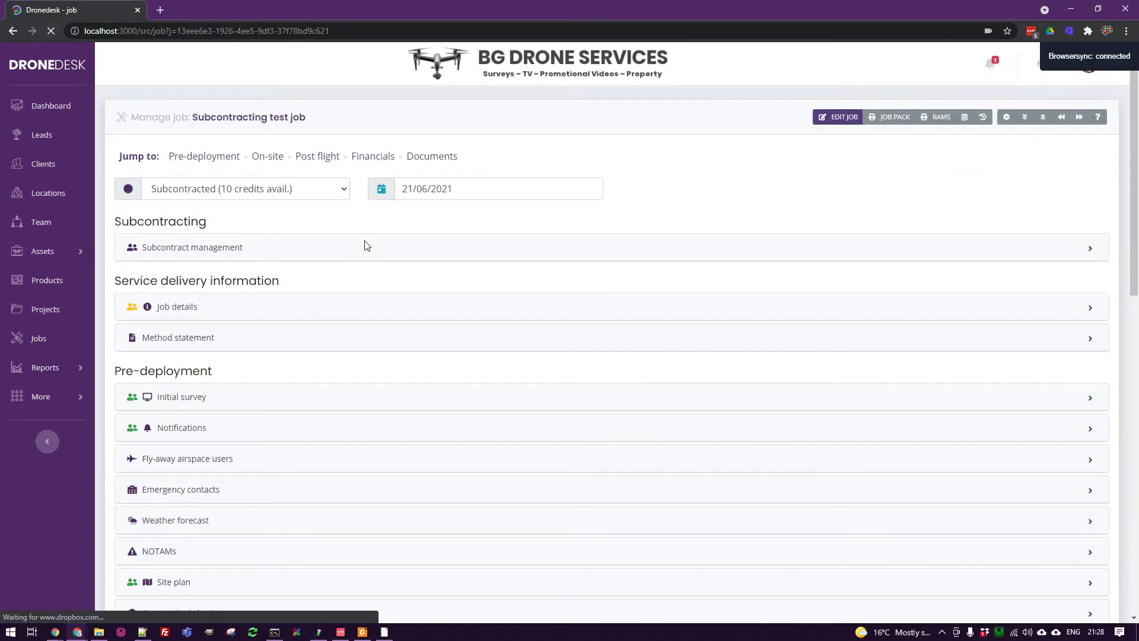
pyautogui.click(283, 250)
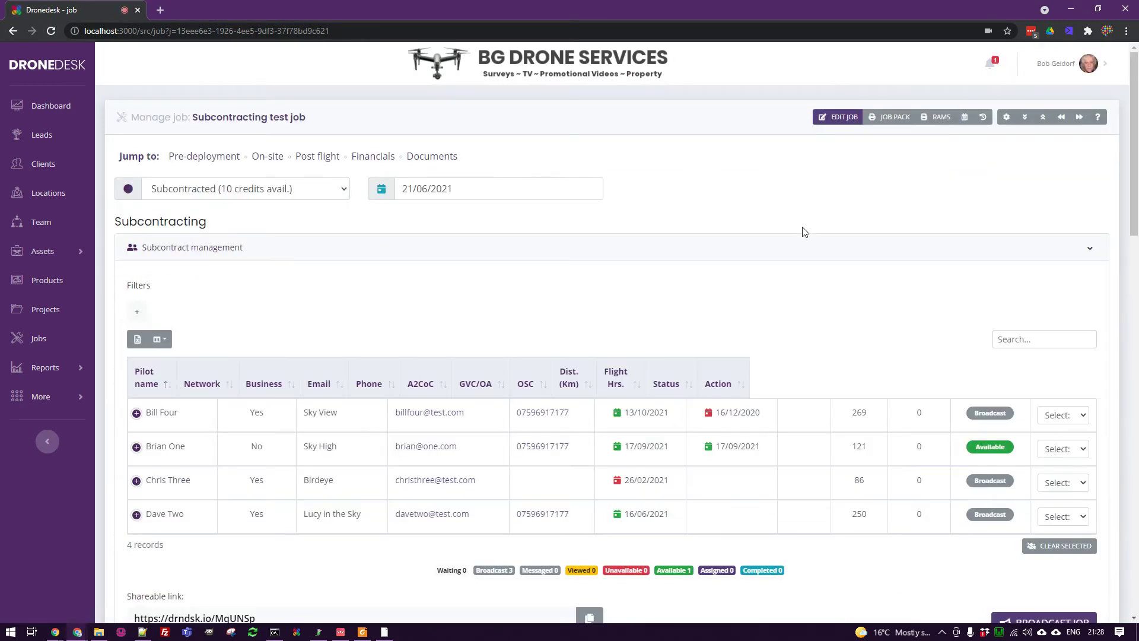
pyautogui.scroll(-3, 801, 232)
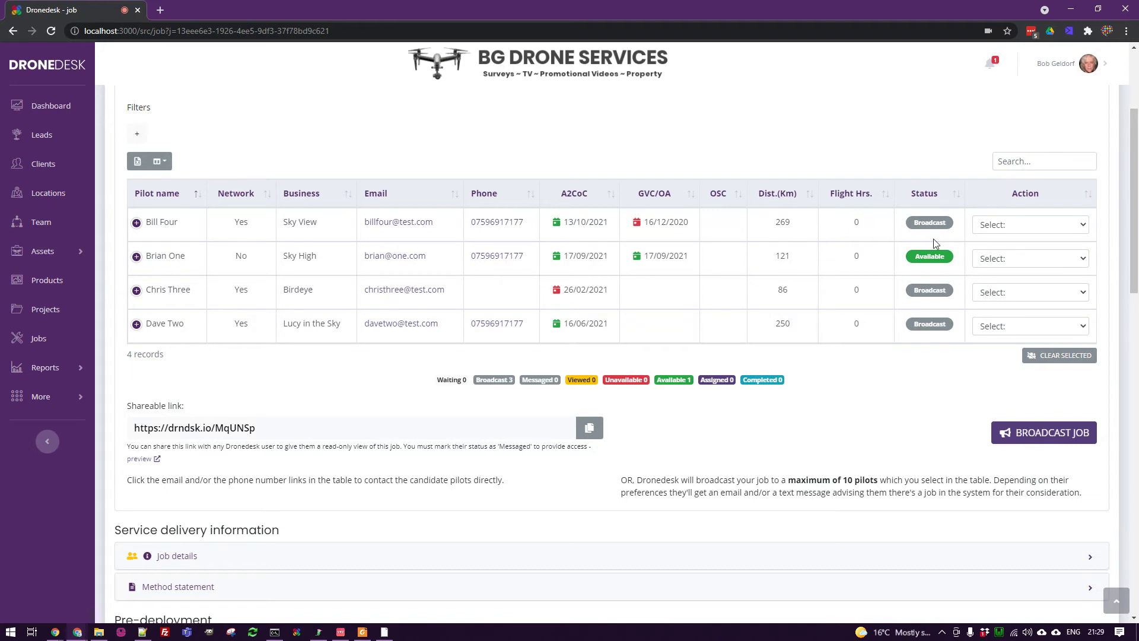
pyautogui.click(1067, 265)
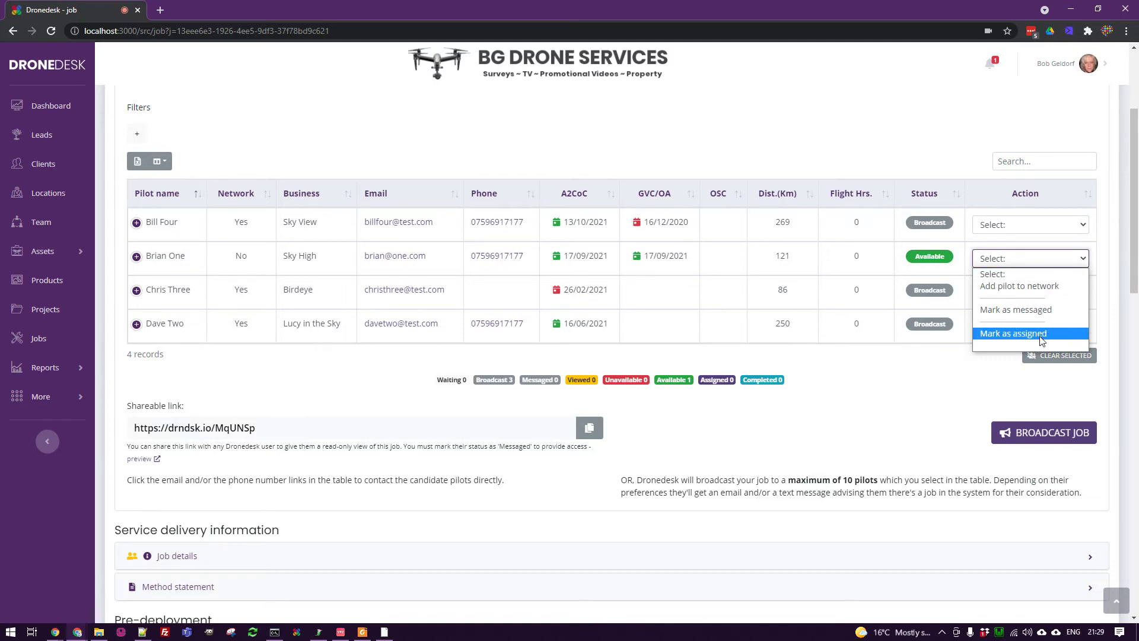
pyautogui.click(770, 418)
# Step: Examine which job sections are shared with the subcontractor, including the job, client, location and lead pilot information in Job details
pyautogui.scroll(-4, 434, 373)
pyautogui.scroll(-2, 435, 374)
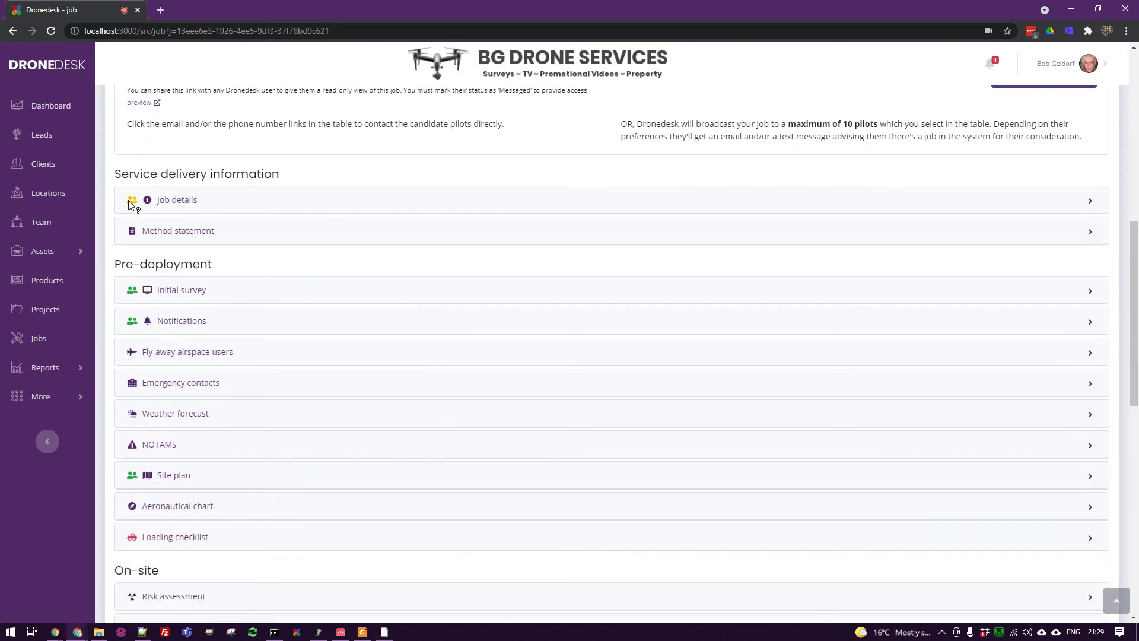
pyautogui.moveTo(129, 202)
pyautogui.click(208, 204)
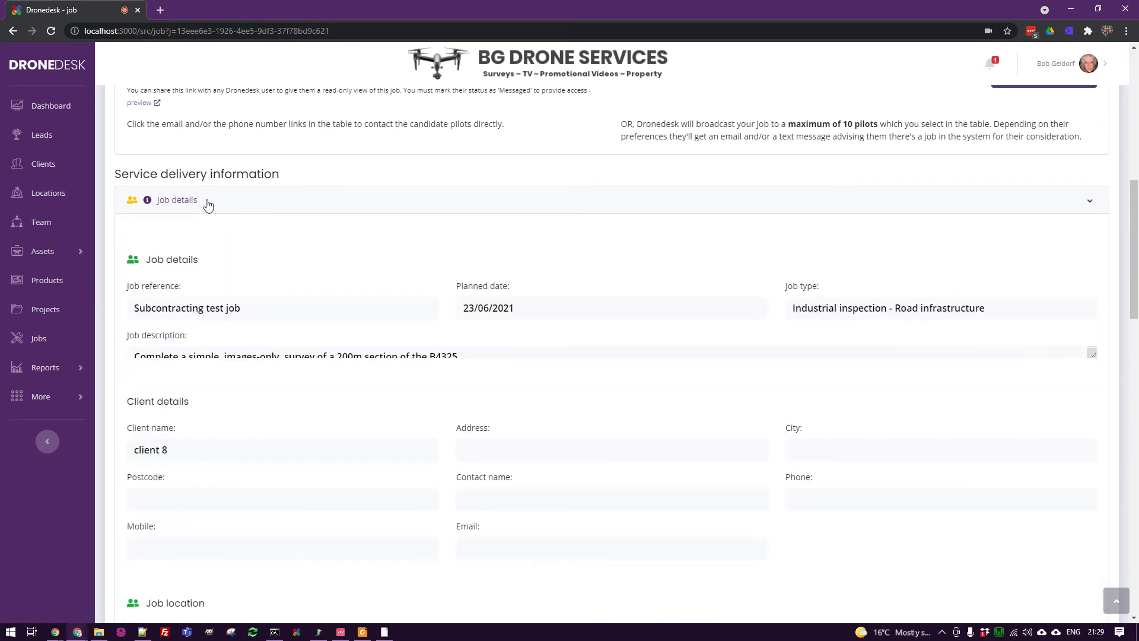
pyautogui.scroll(-2, 208, 203)
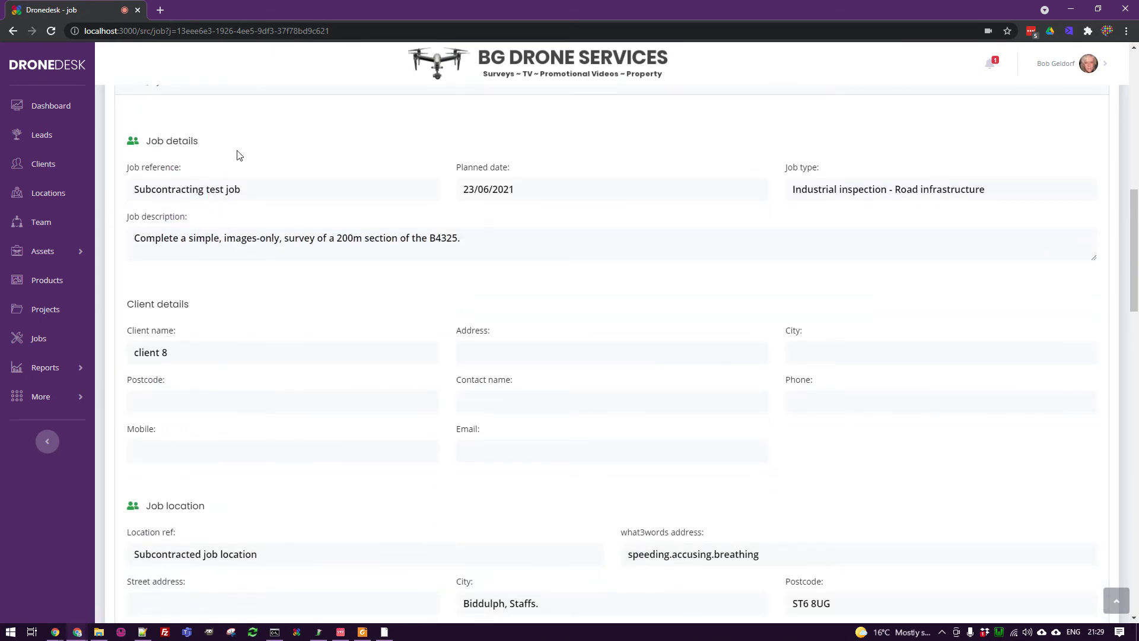
pyautogui.scroll(-4, 310, 248)
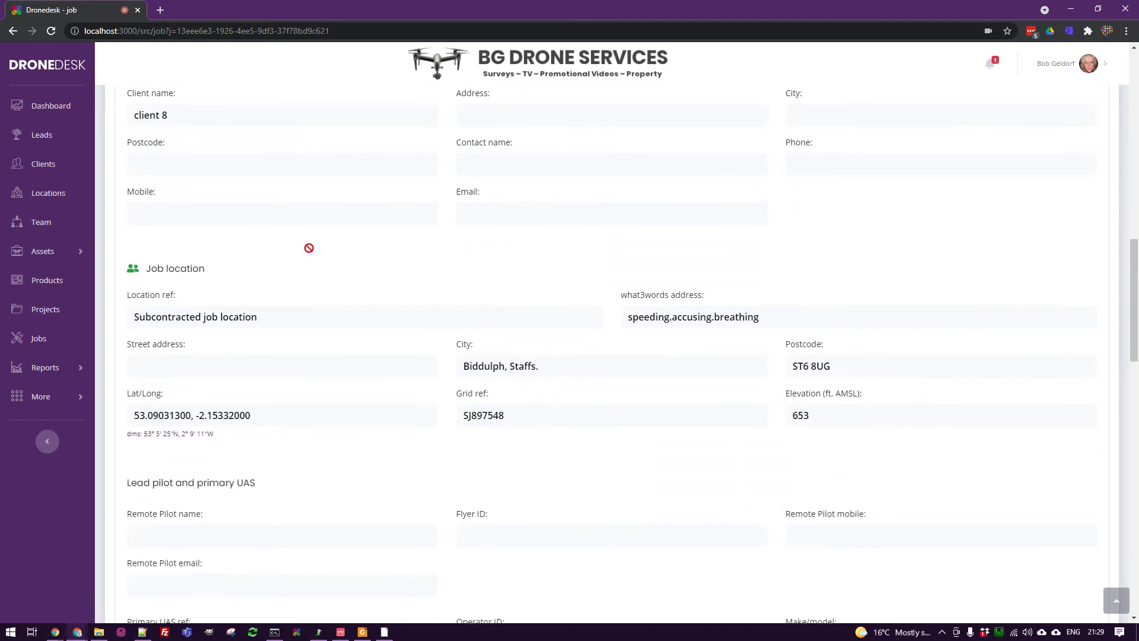
pyautogui.scroll(-1, 250, 291)
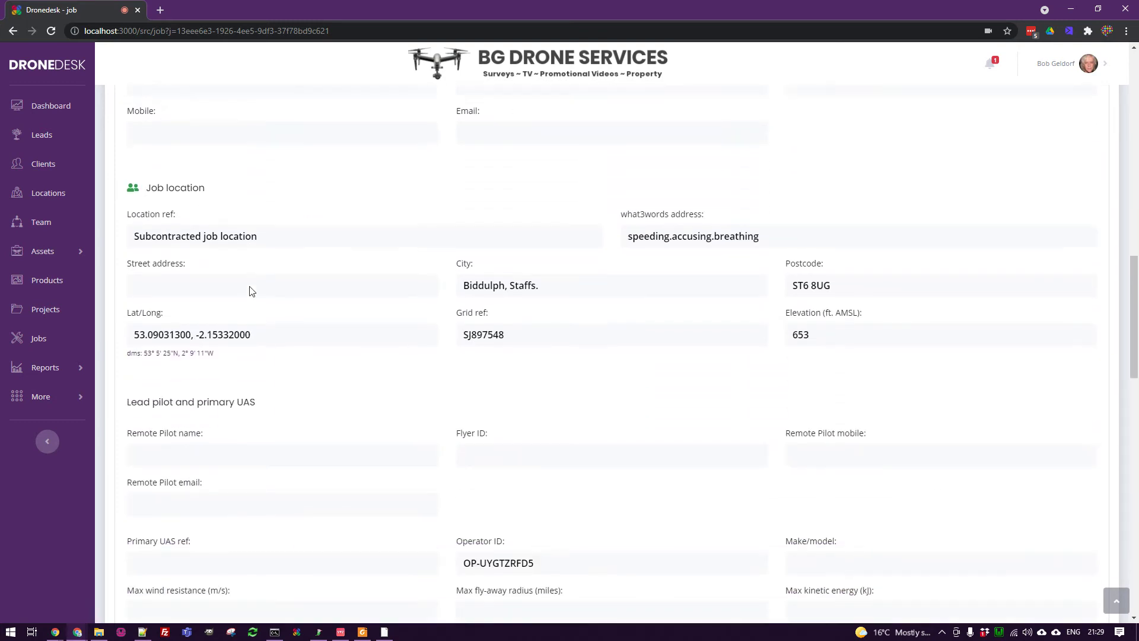
pyautogui.scroll(-8, 250, 291)
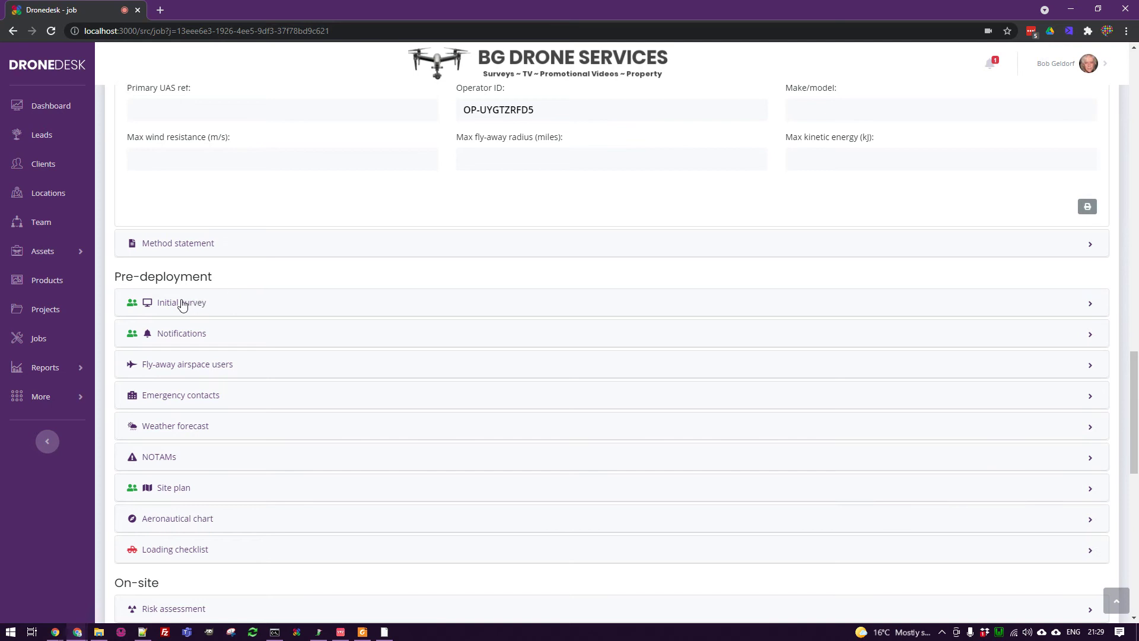
# Step: In the Initial survey, enter "ytejhyte jyet" for Ground hazards and "hjytehttyher tyethtye" for Terrain
pyautogui.click(182, 304)
pyautogui.scroll(-4, 219, 275)
pyautogui.scroll(1, 264, 196)
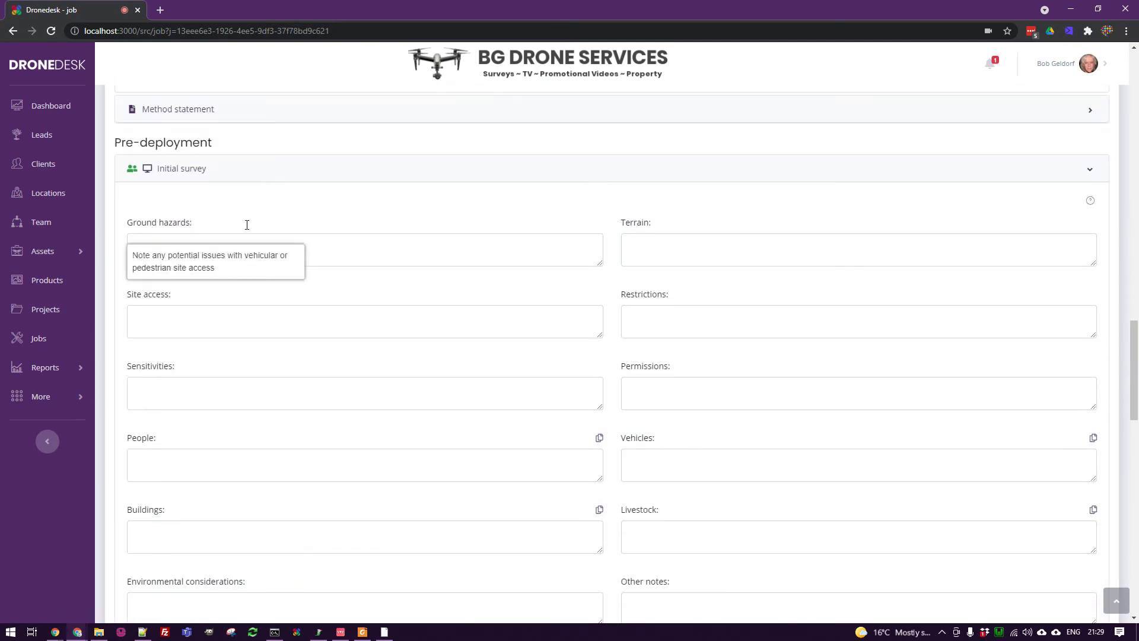
pyautogui.scroll(1, 247, 225)
pyautogui.click(590, 267)
pyautogui.write('ytejhyte  jyet')
pyautogui.click(683, 265)
pyautogui.write('hjytehttyher tyethtye')
# Step: Enter "hyethytr ty tyh yttye" for Site access and "yethtye hyttyh" for Restrictions in the Initial survey
pyautogui.click(432, 359)
pyautogui.write('hyethytr ty tyh yttye')
pyautogui.click(674, 362)
pyautogui.write('yethtye hyt')
# Step: Fill the first Notifications row with establishment "yujruyrju" and placeholder text for the contact name, email and number
pyautogui.scroll(-8, 442, 278)
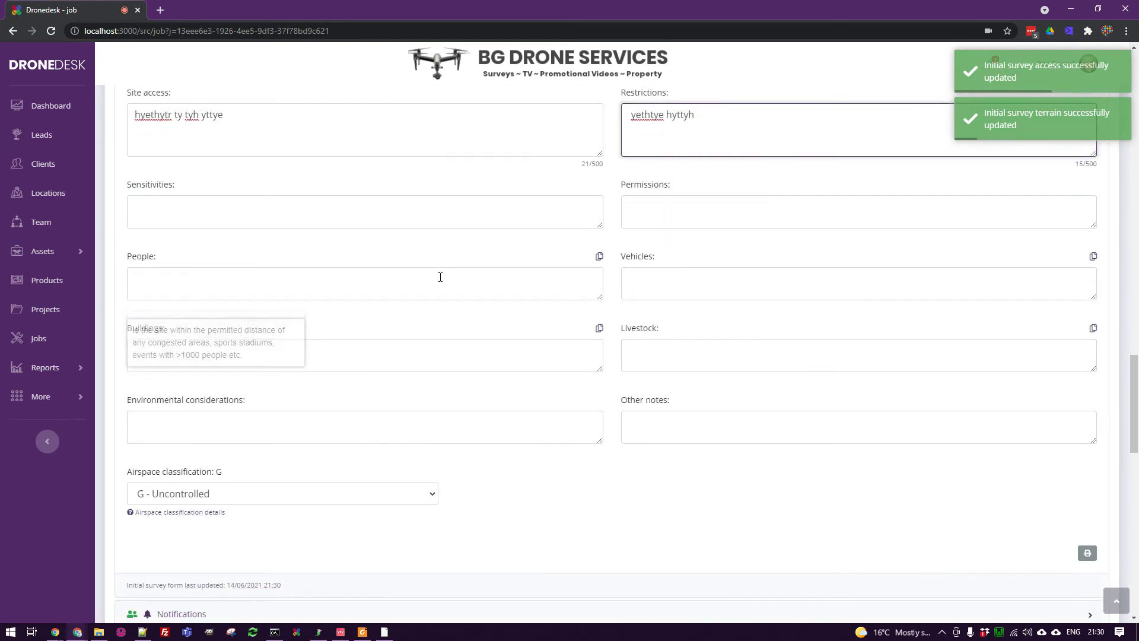
pyautogui.scroll(-3, 442, 281)
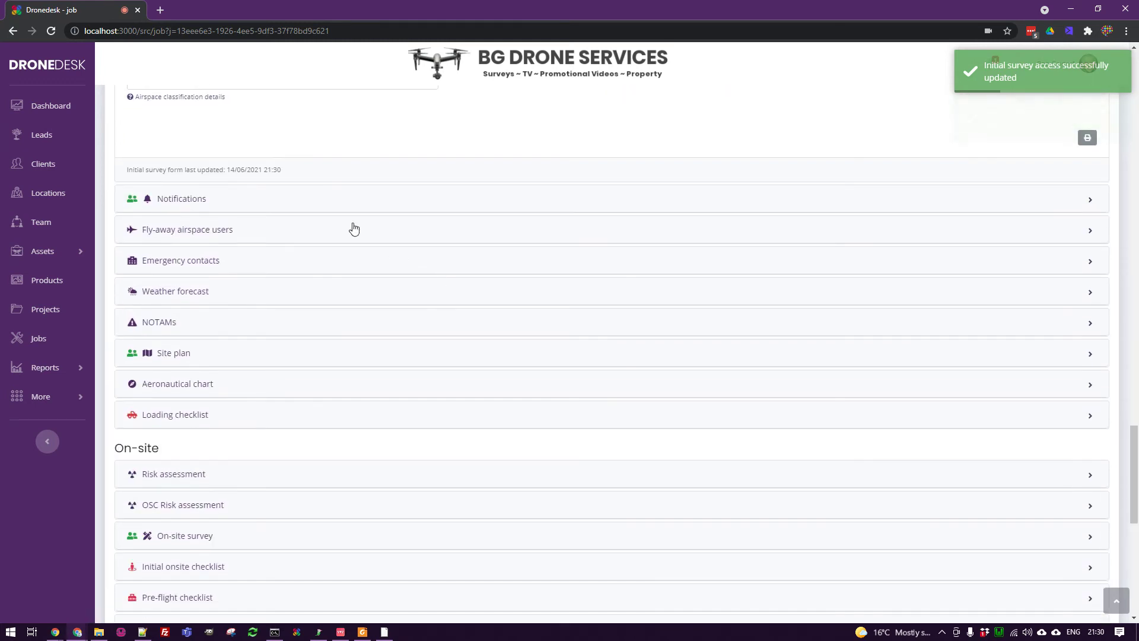
pyautogui.click(173, 208)
pyautogui.click(234, 290)
pyautogui.write('yujruyrju')
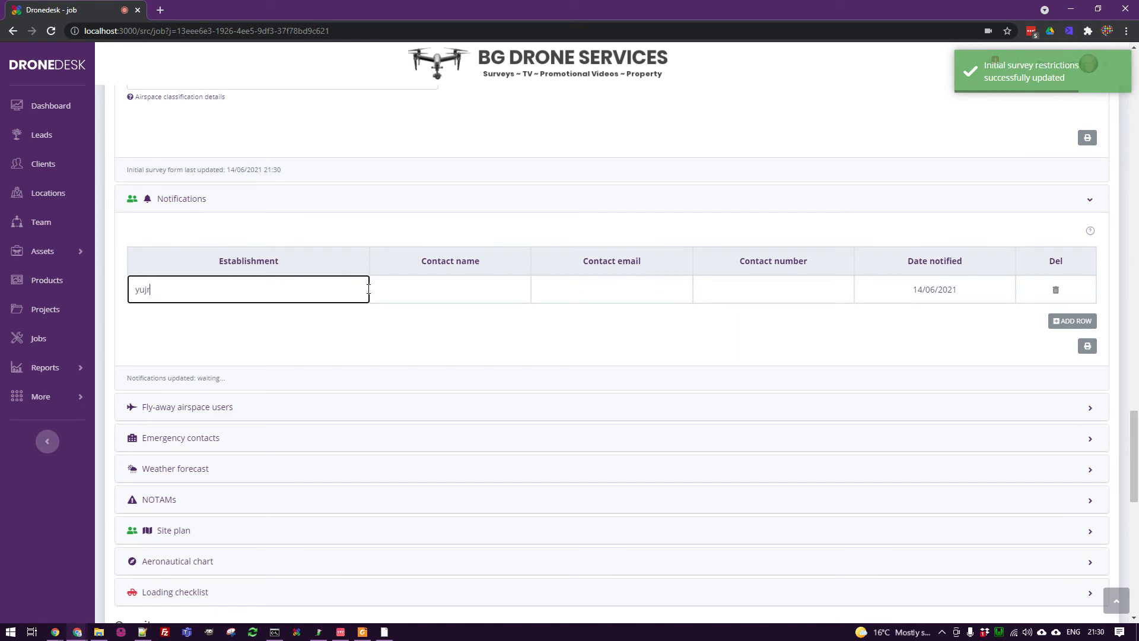
pyautogui.click(445, 288)
pyautogui.write('juyryj')
pyautogui.click(593, 289)
pyautogui.write('uryjruyj')
pyautogui.click(747, 289)
pyautogui.write('uryjuyrj')
# Step: Add a second Notifications row for establishment "jhytjyur" with placeholder text for the contact name, email and number
pyautogui.click(1069, 321)
pyautogui.write('jhytjyur')
pyautogui.click(411, 325)
pyautogui.write('juyrj')
pyautogui.click(638, 313)
pyautogui.write('ruyjury')
pyautogui.click(752, 315)
pyautogui.write('jyurj')
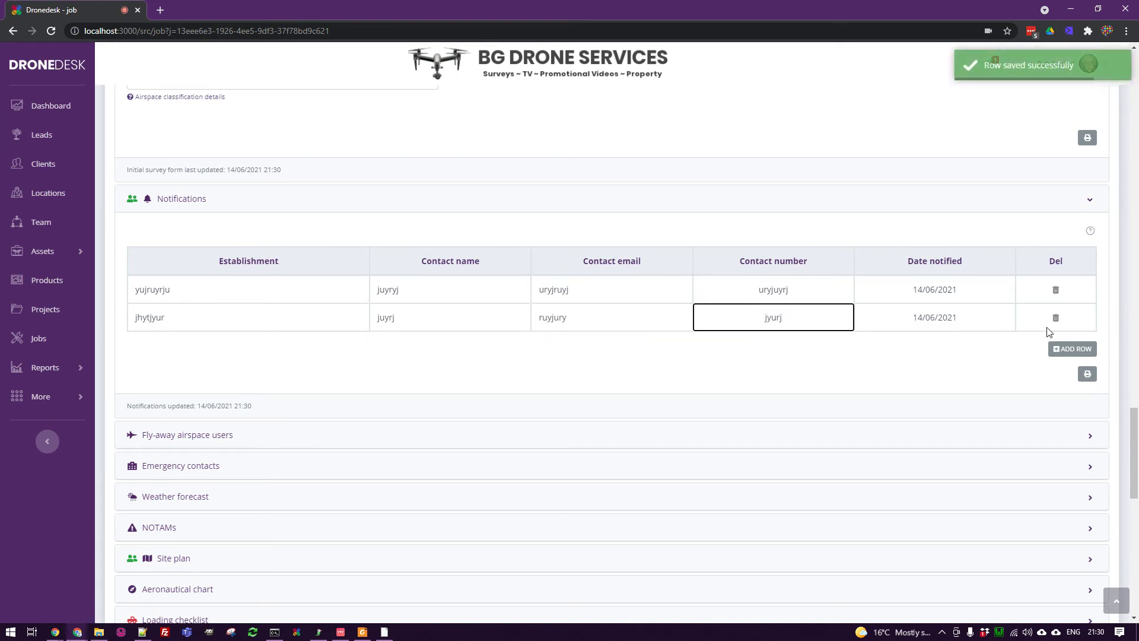
pyautogui.click(712, 372)
# Step: Open the Site plan and place an orange H take-off and landing marker in the field west of the job location
pyautogui.scroll(-5, 712, 372)
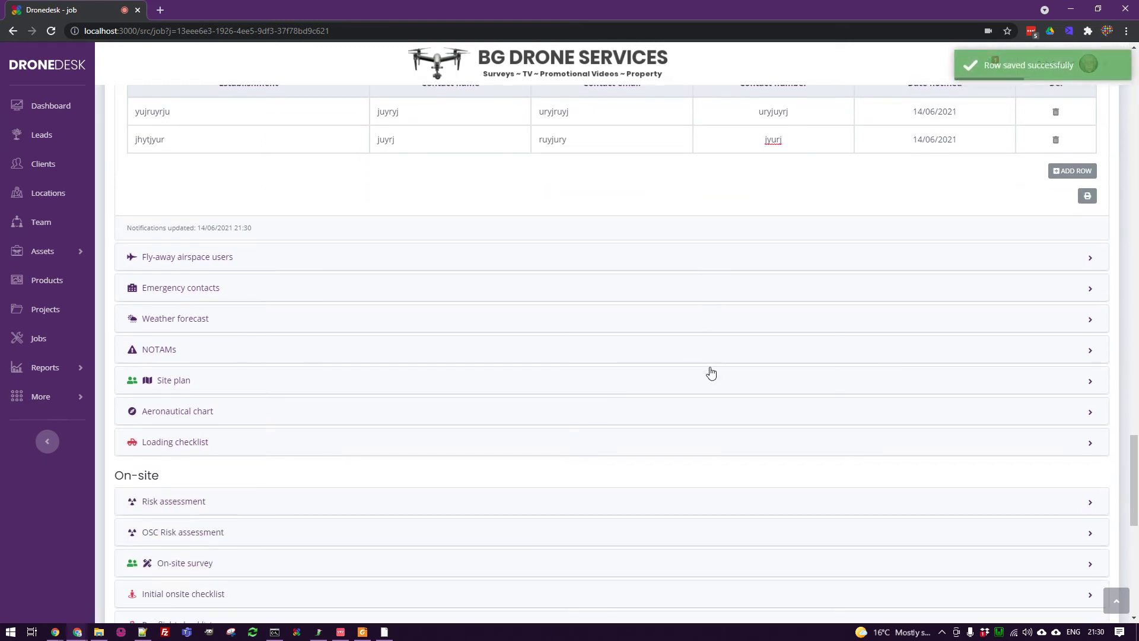
pyautogui.click(179, 215)
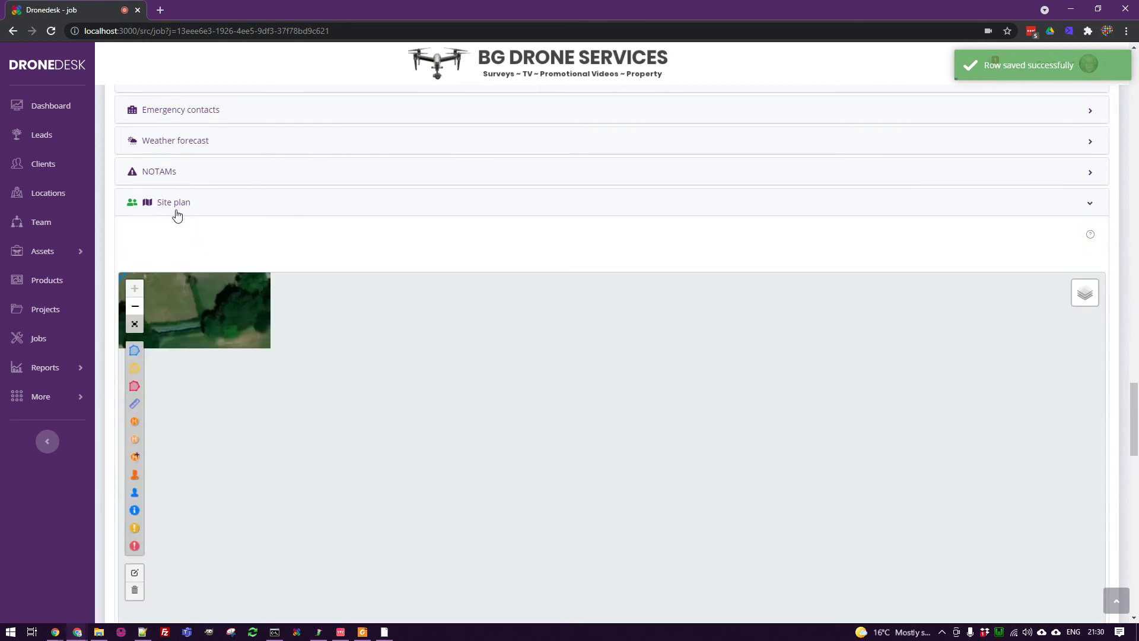
pyautogui.scroll(-2, 203, 298)
pyautogui.scroll(-2, 202, 298)
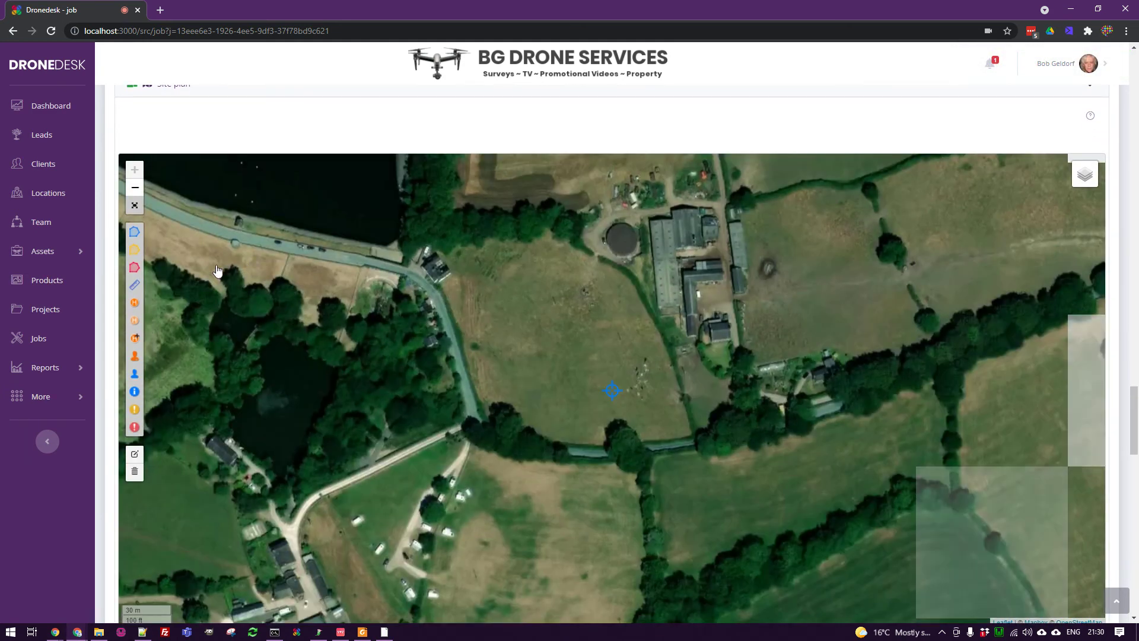
pyautogui.click(134, 302)
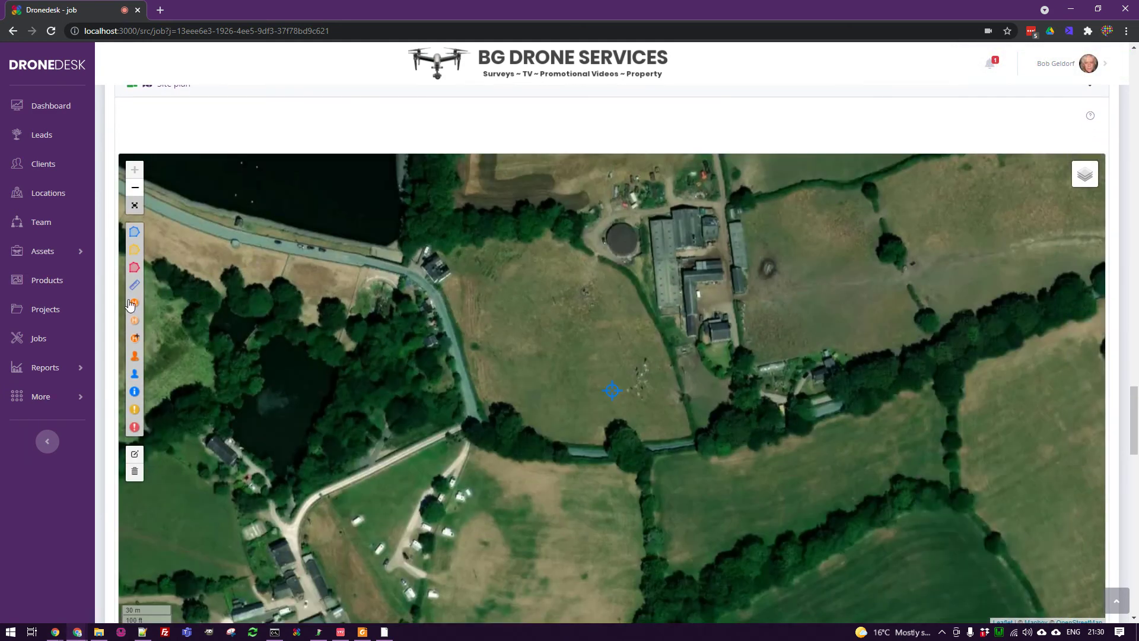
pyautogui.click(524, 344)
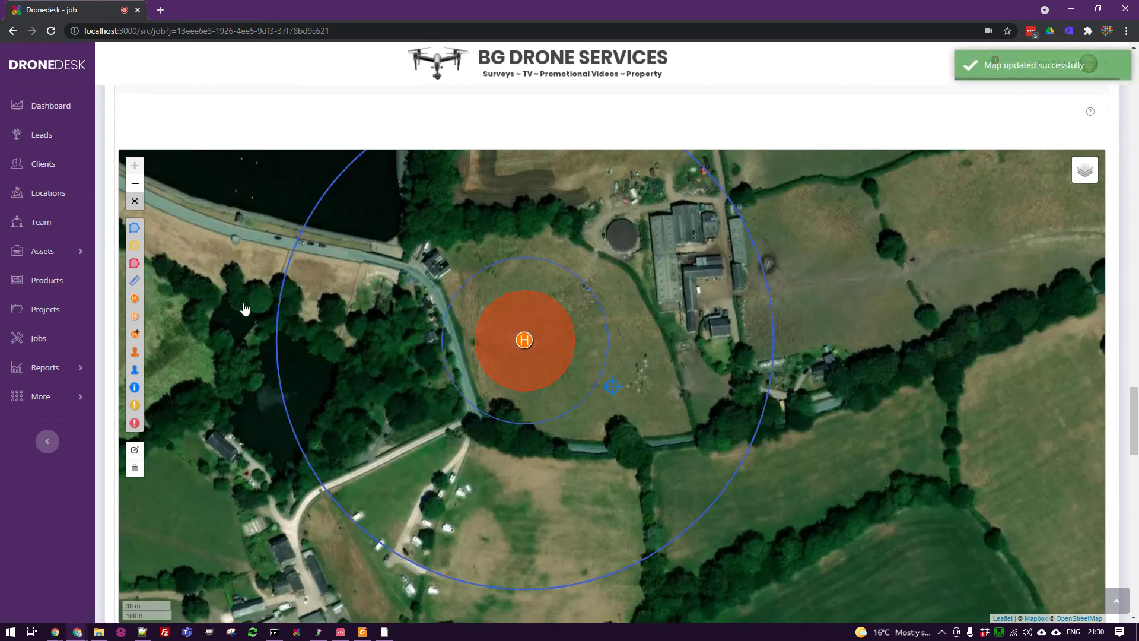
# Step: Draw a closed four-sided blue area on the site plan around the H marker and the job location
pyautogui.click(135, 227)
pyautogui.click(463, 254)
pyautogui.click(563, 229)
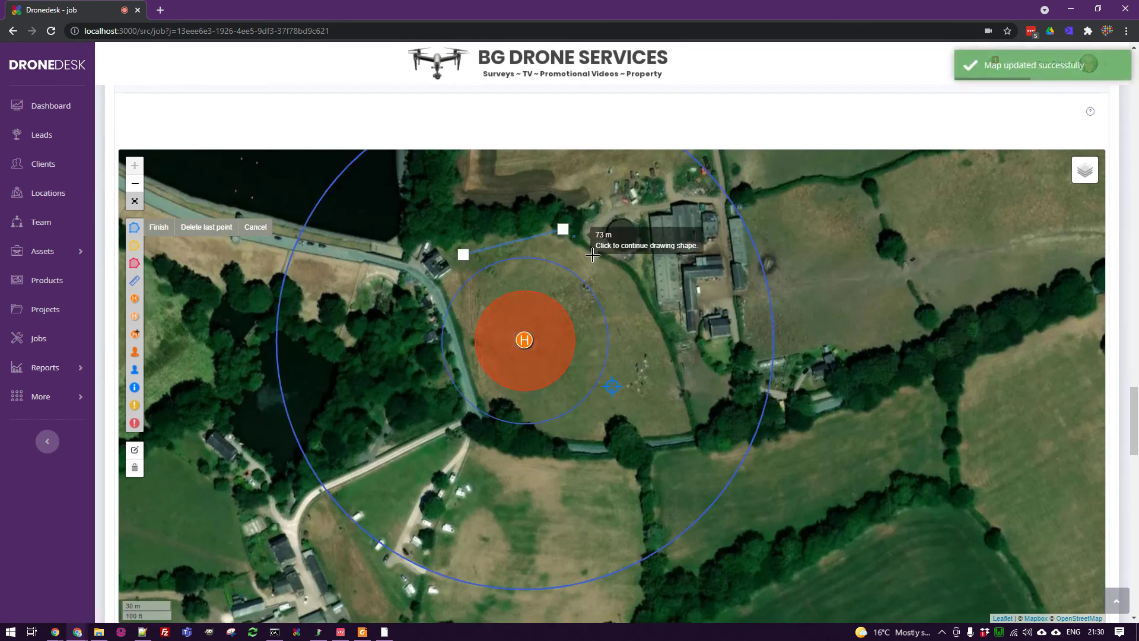
pyautogui.click(704, 430)
pyautogui.click(450, 430)
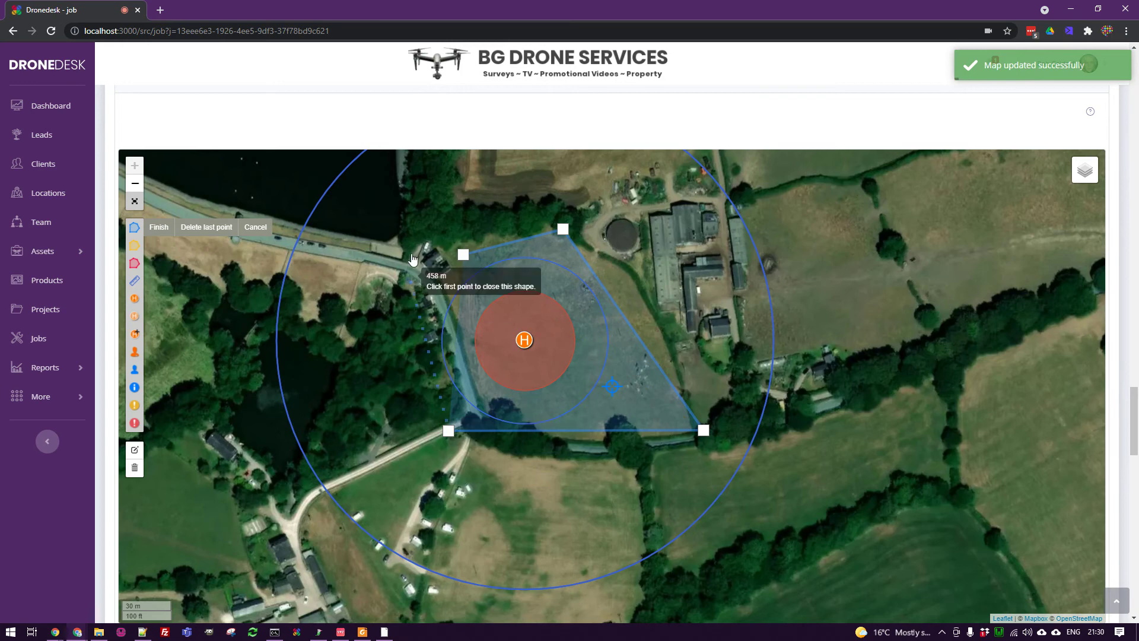
pyautogui.click(464, 255)
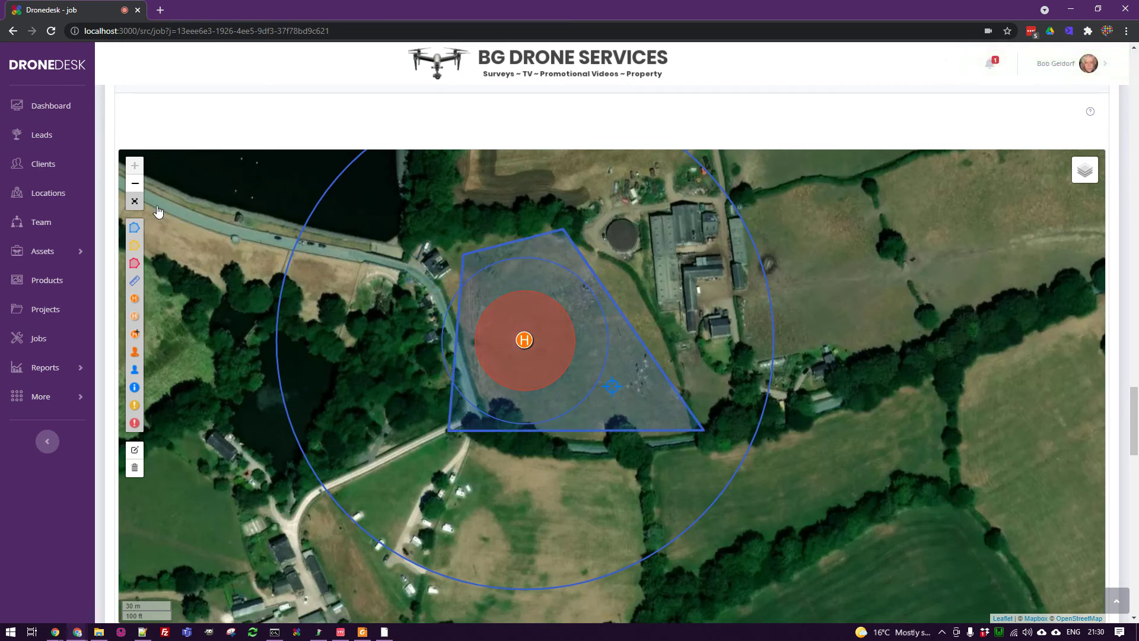
# Step: Examine the shared On-site survey form, including its meteorological data and site safety fields
pyautogui.scroll(-5, 213, 353)
pyautogui.scroll(-10, 212, 359)
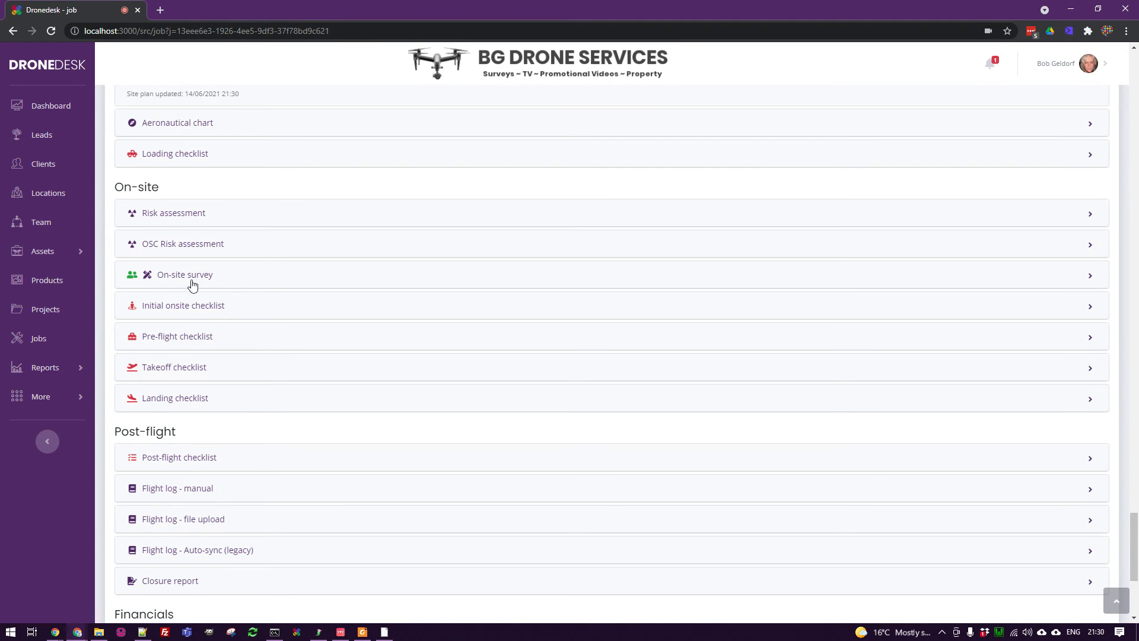
pyautogui.click(180, 280)
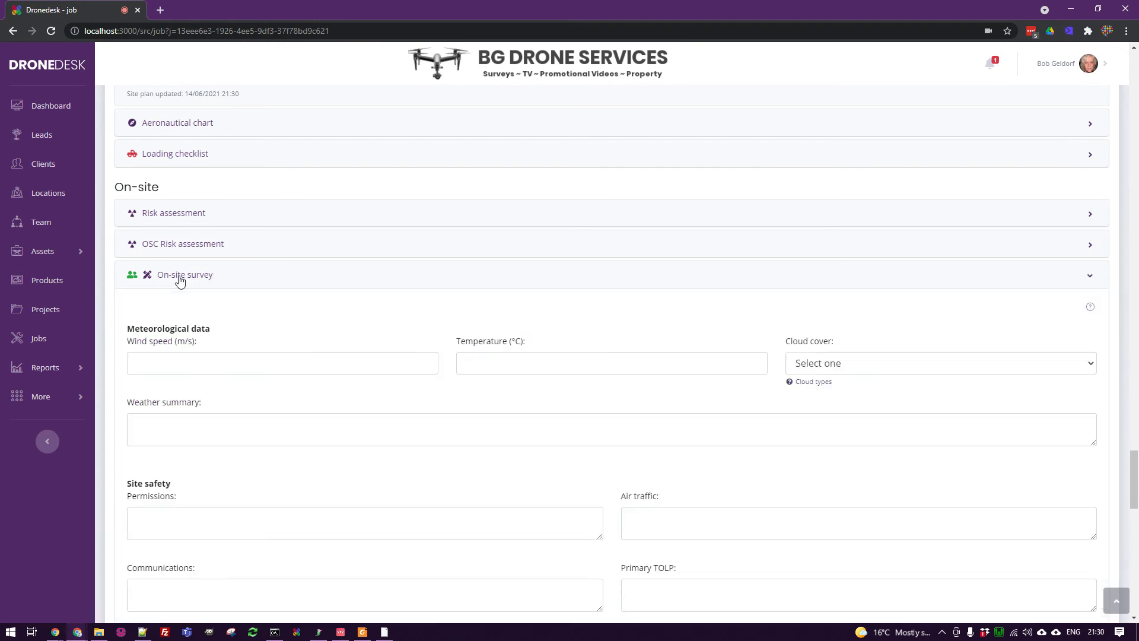
pyautogui.scroll(-4, 363, 323)
pyautogui.moveTo(388, 312)
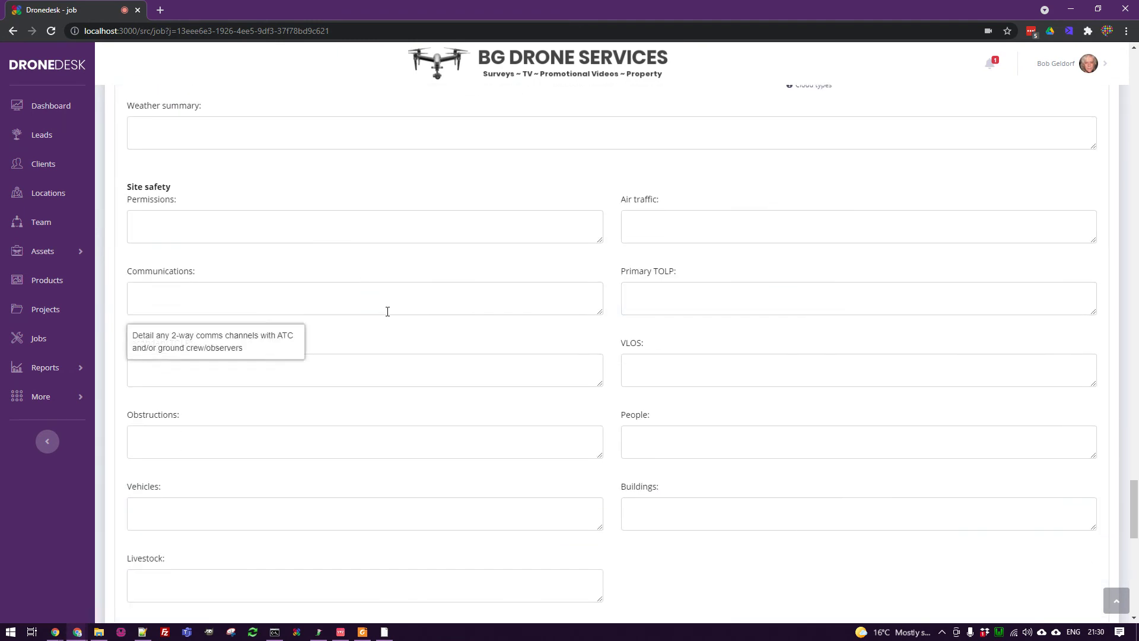
pyautogui.moveTo(643, 368)
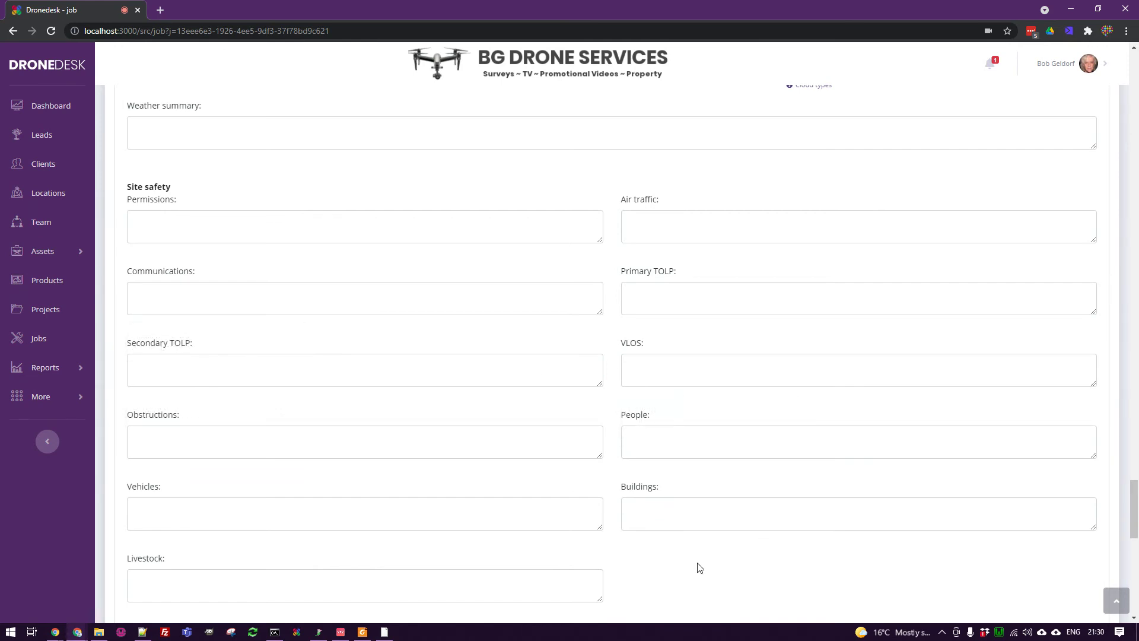
# Step: Mark the available pilot as assigned to the job in the Subcontract management table
pyautogui.scroll(15, 698, 568)
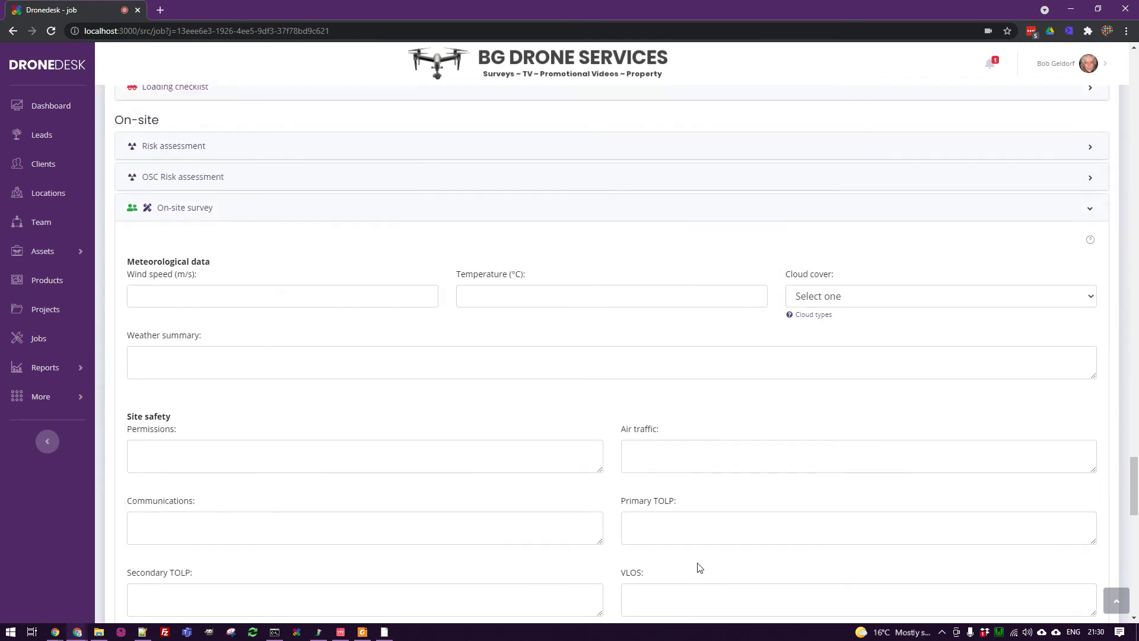
pyautogui.scroll(20, 698, 567)
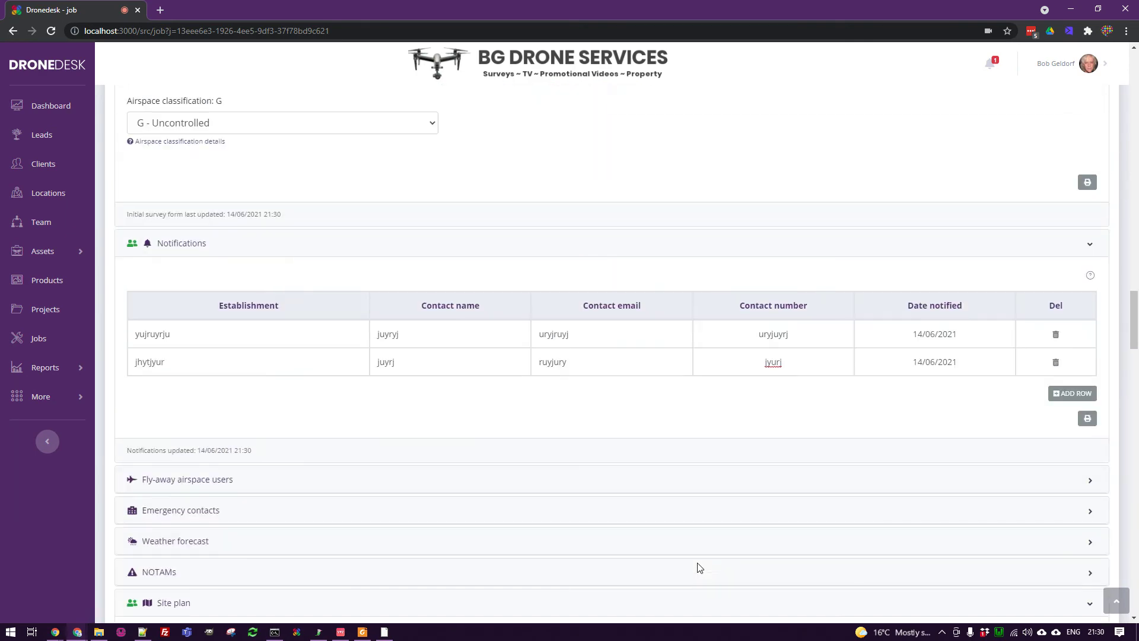
pyautogui.scroll(10, 698, 568)
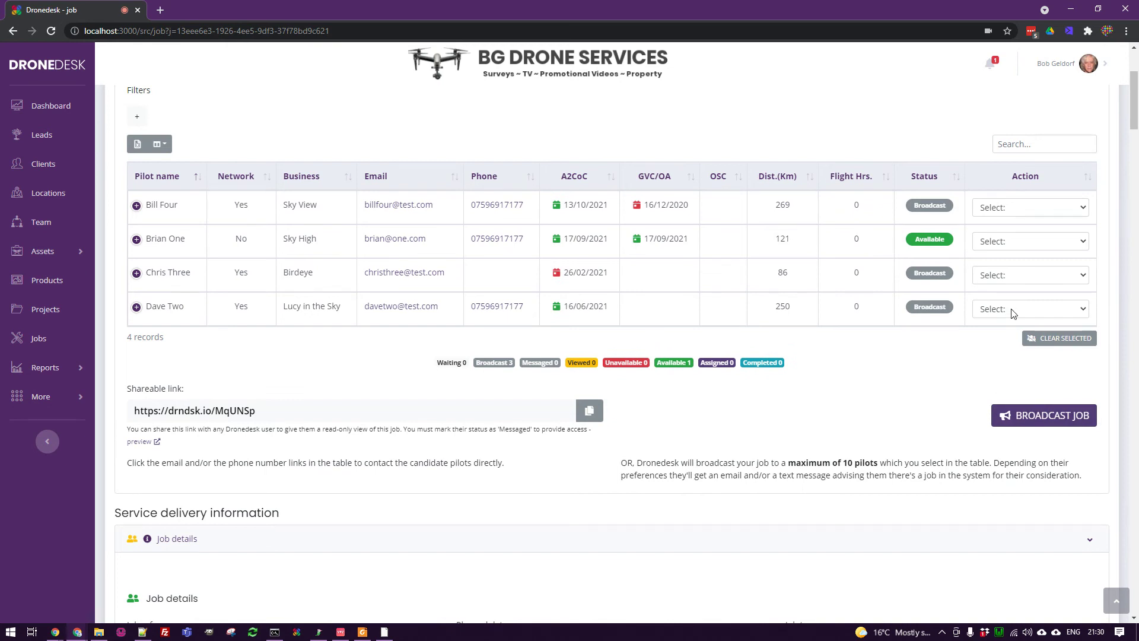
pyautogui.click(1019, 243)
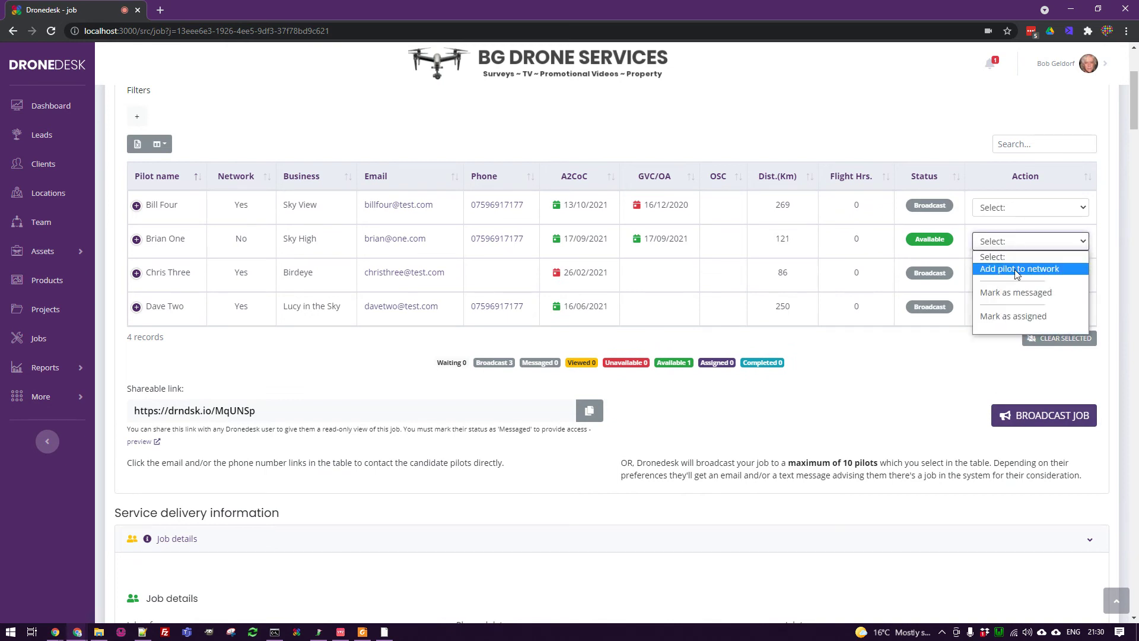
pyautogui.click(1038, 316)
pyautogui.click(634, 268)
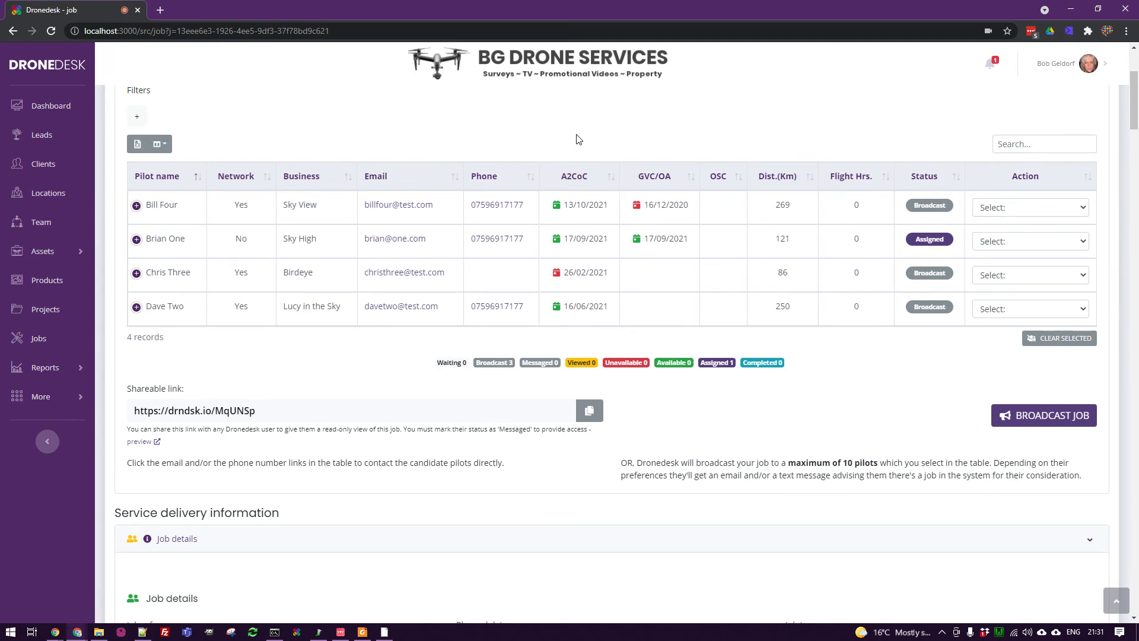
# Step: Switch to the assigned pilot's Dronedesk window and examine the subcontracted records in the Jobs, Locations and Clients lists
pyautogui.scroll(3, 536, 189)
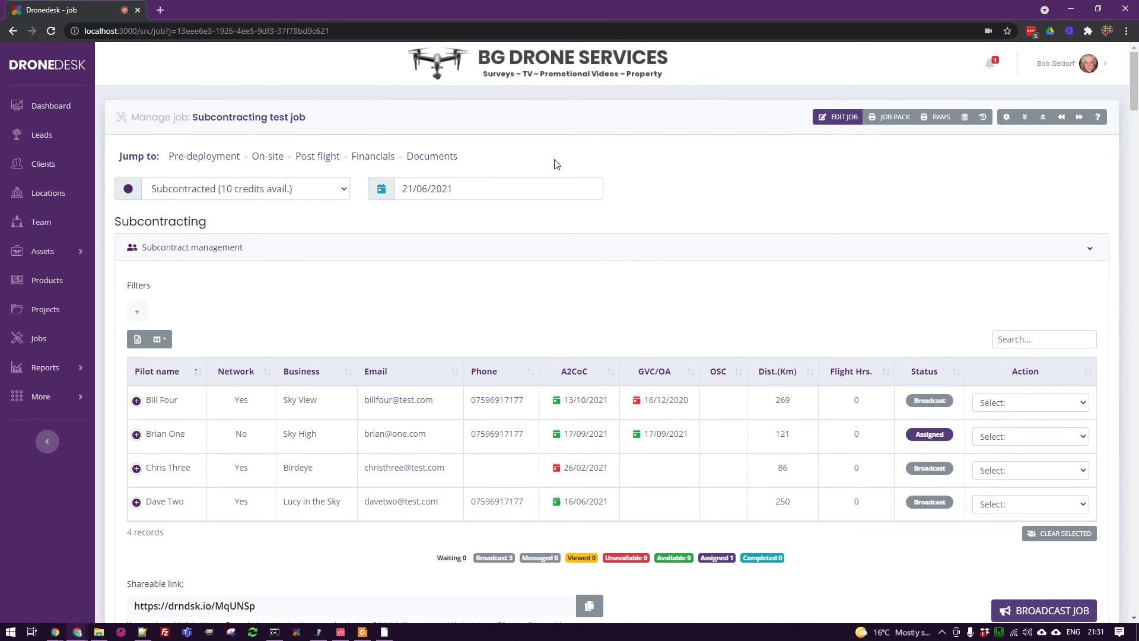
pyautogui.moveTo(76, 617)
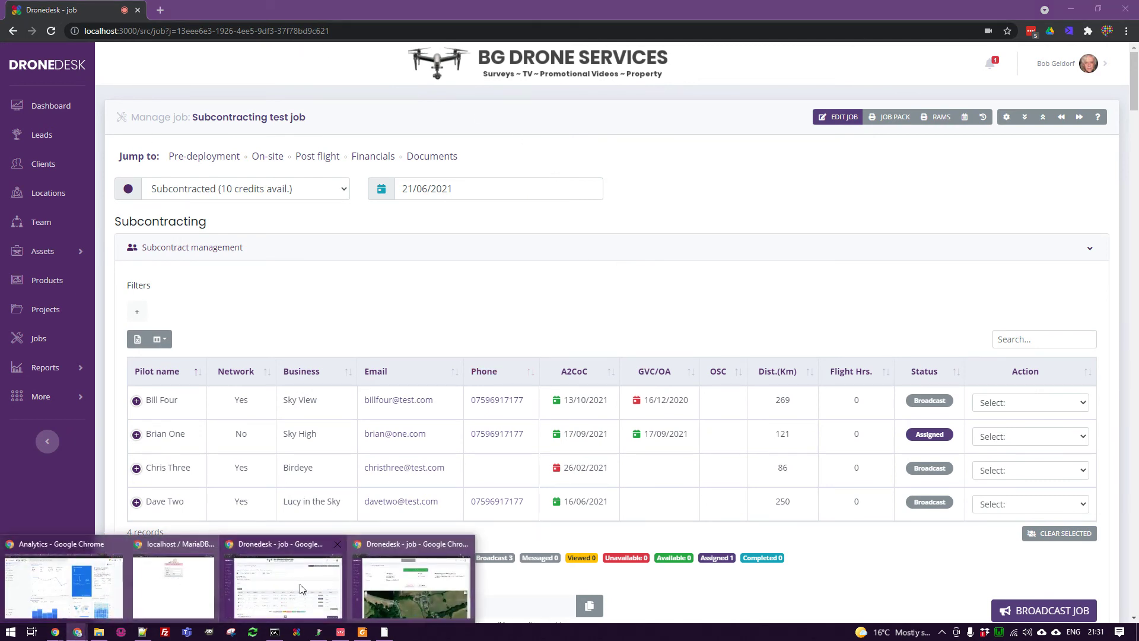
pyautogui.click(431, 545)
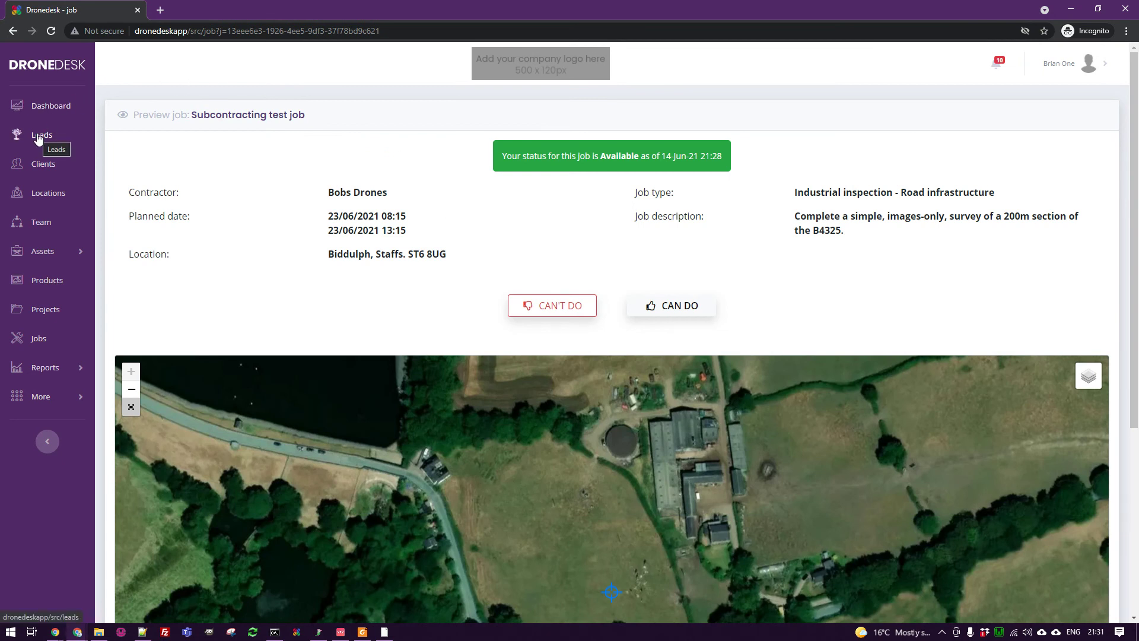
pyautogui.click(36, 340)
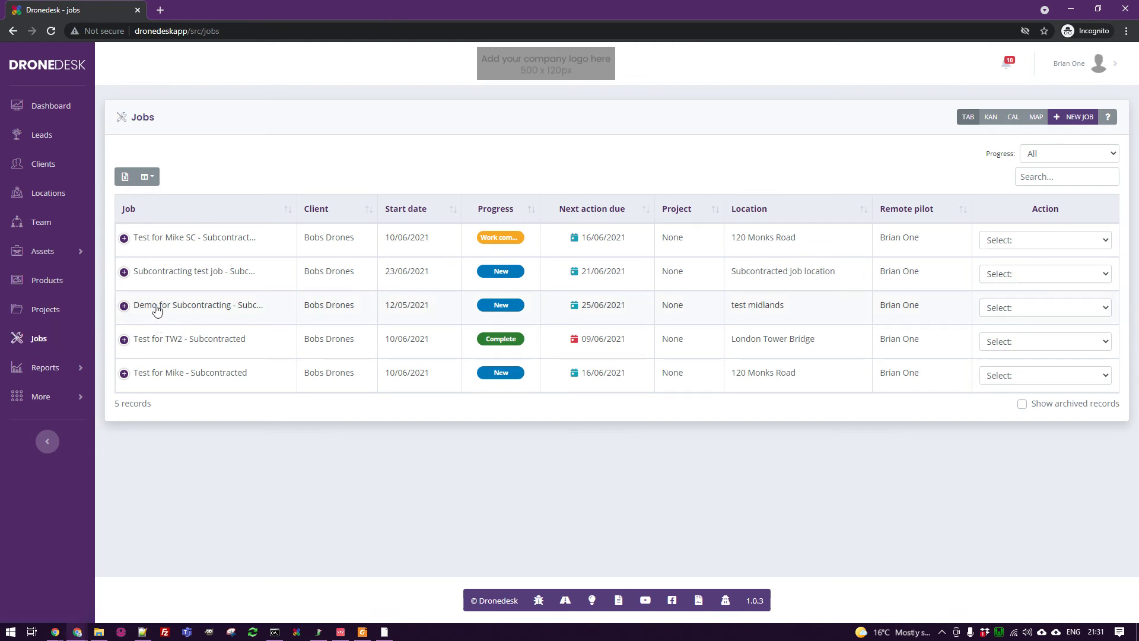
pyautogui.click(124, 307)
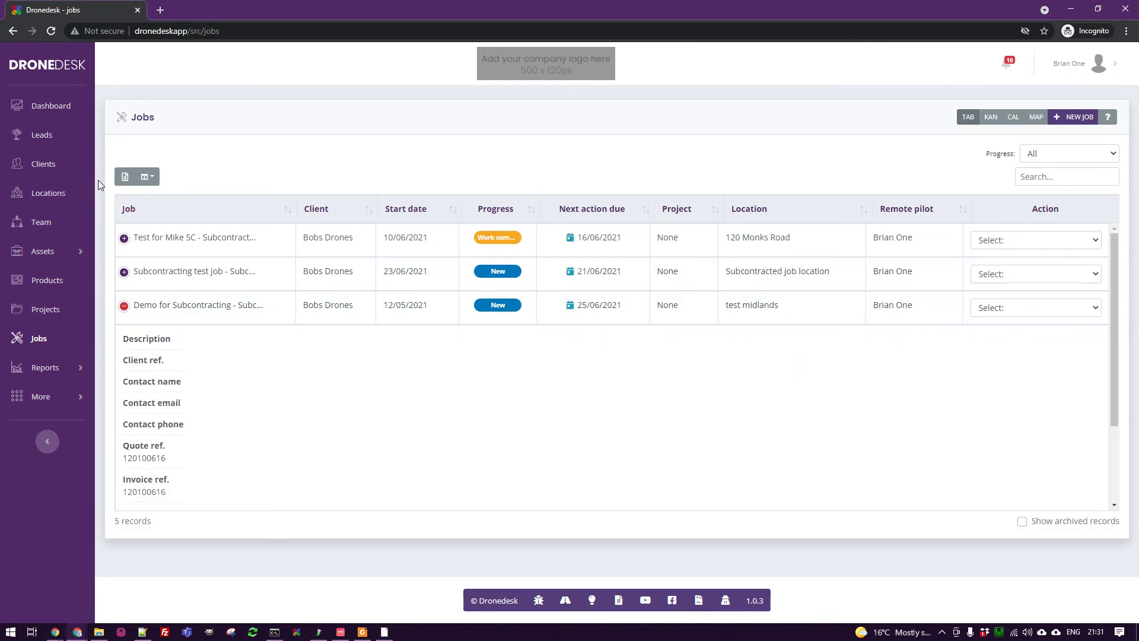
pyautogui.click(65, 201)
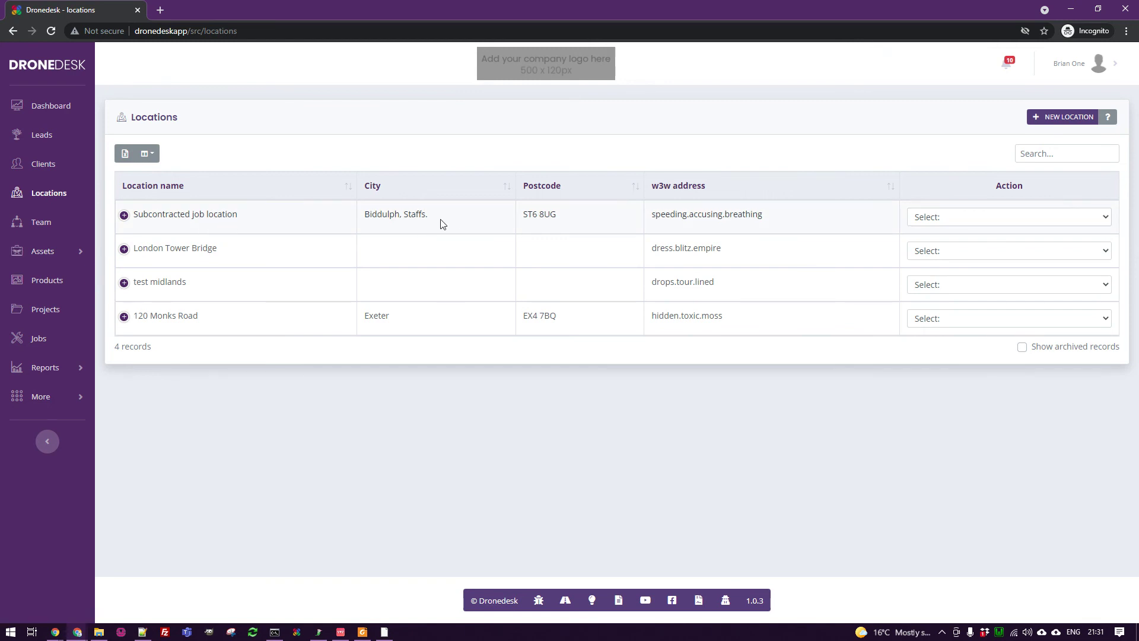
pyautogui.click(50, 174)
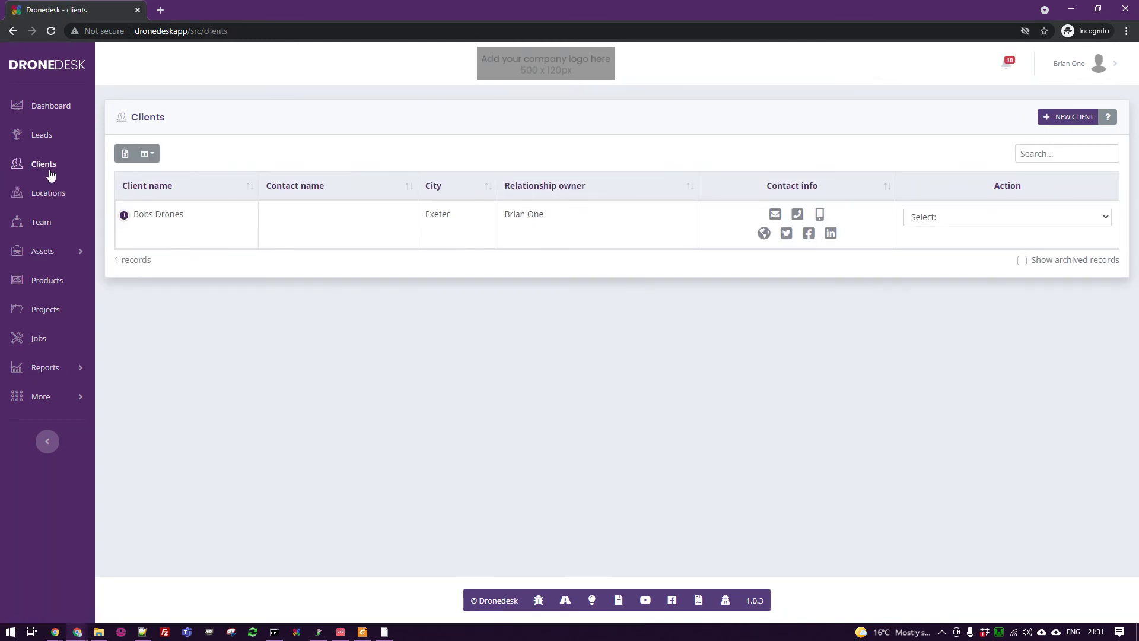
# Step: Open "Subcontracting test job - Subcontracted" for management from the pilot's jobs list and review its Job details section
pyautogui.click(39, 337)
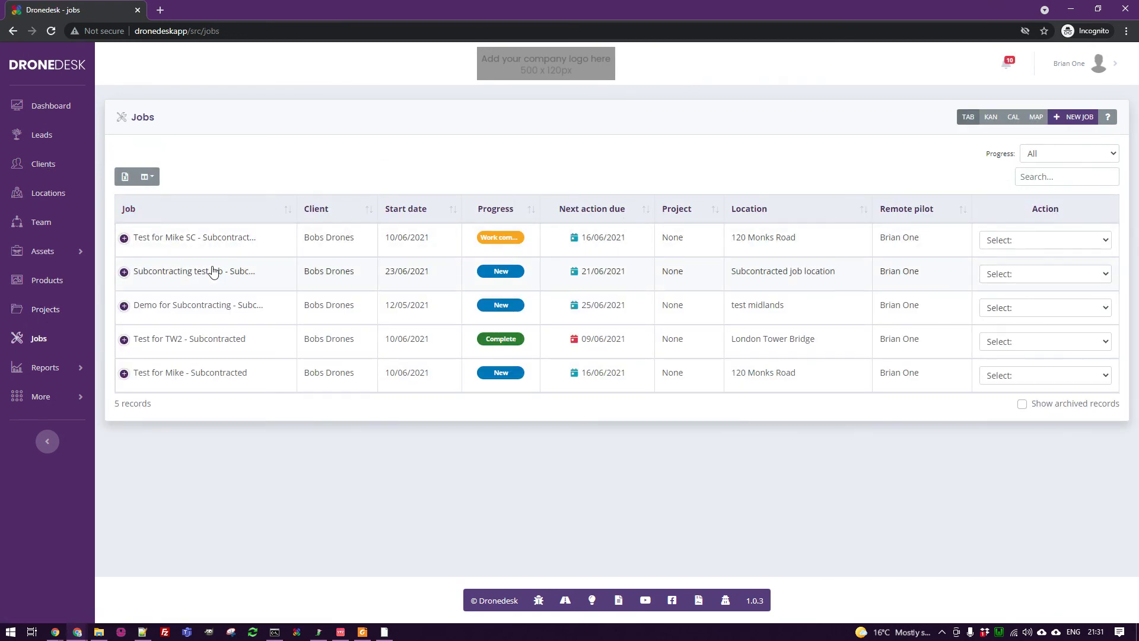
pyautogui.click(1049, 279)
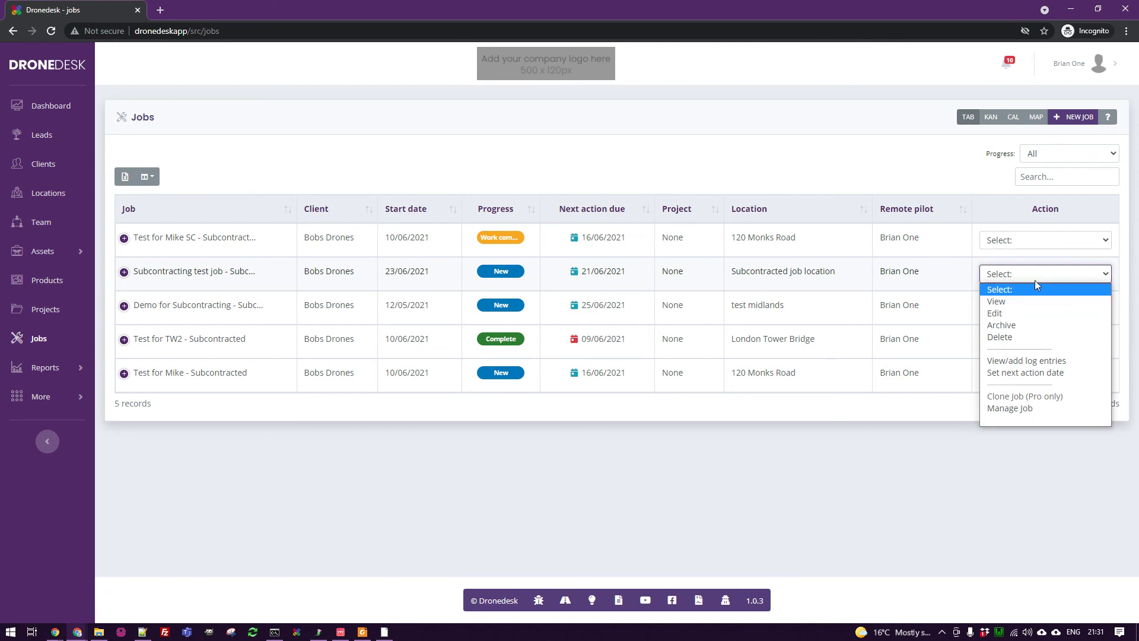
pyautogui.click(1015, 408)
pyautogui.scroll(-2, 493, 232)
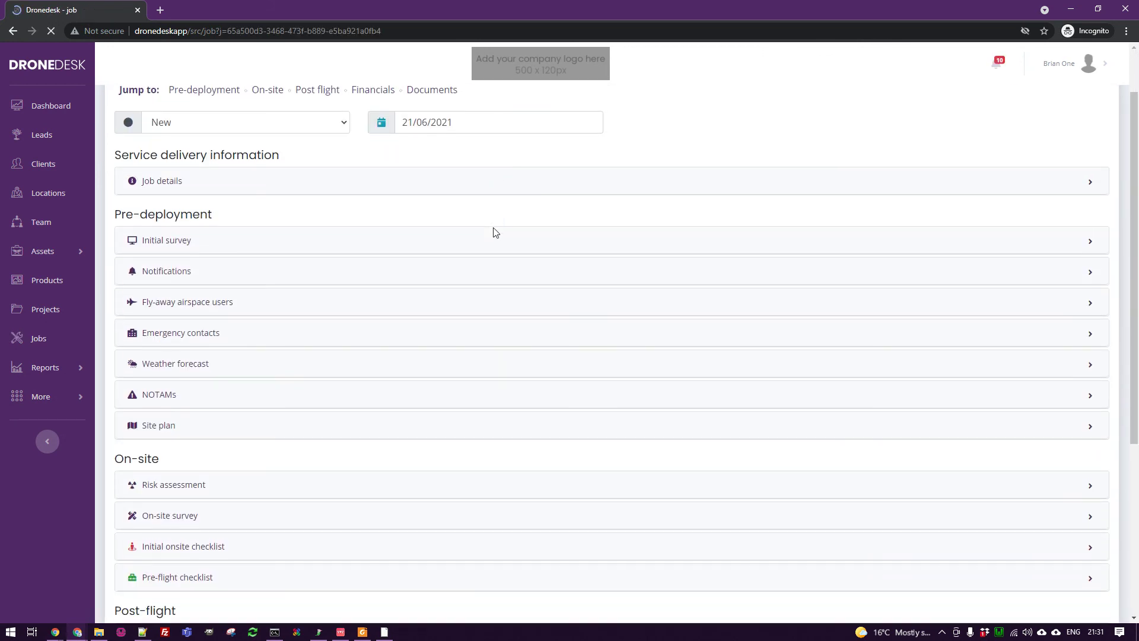
pyautogui.click(340, 135)
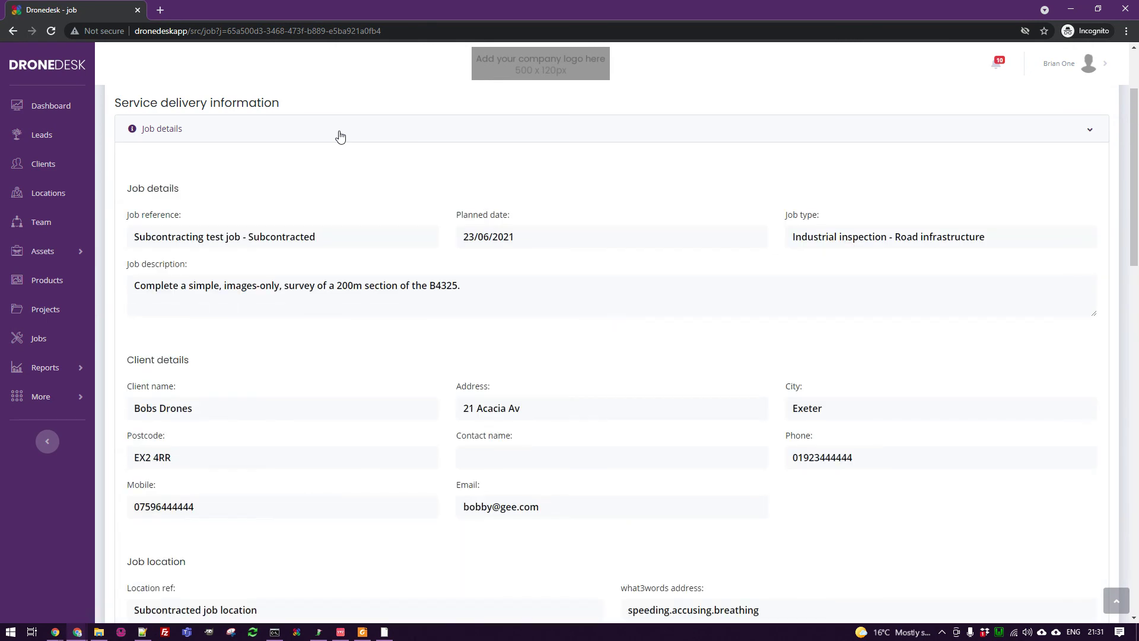
pyautogui.scroll(-10, 611, 379)
pyautogui.scroll(12, 612, 380)
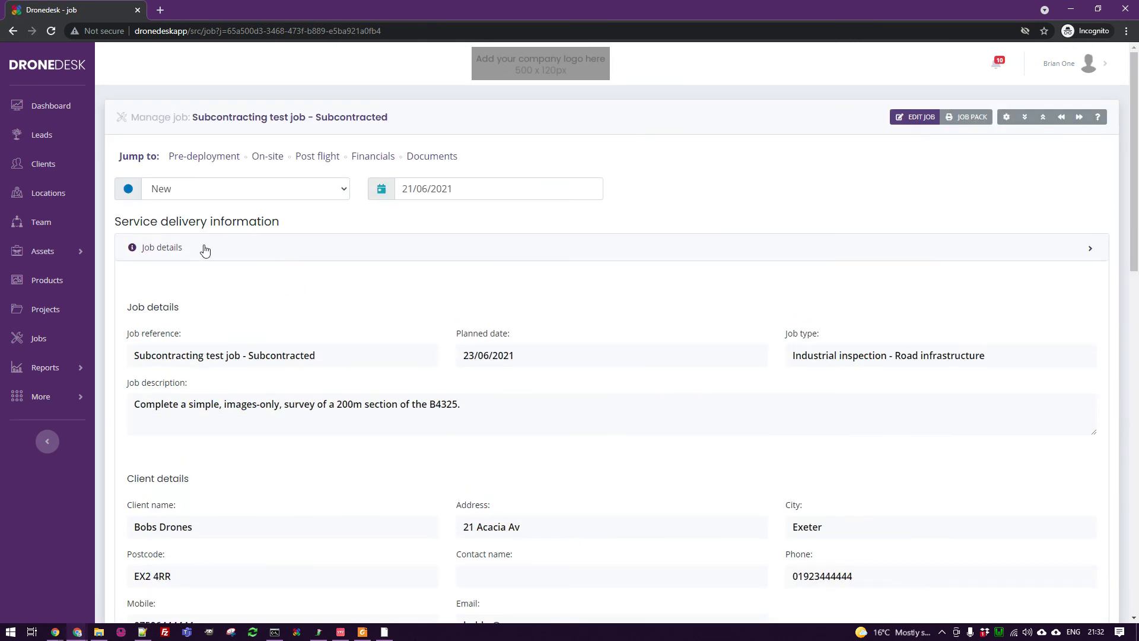
pyautogui.click(203, 248)
# Step: Set the subcontracted job's progress status to Work complete
pyautogui.click(255, 190)
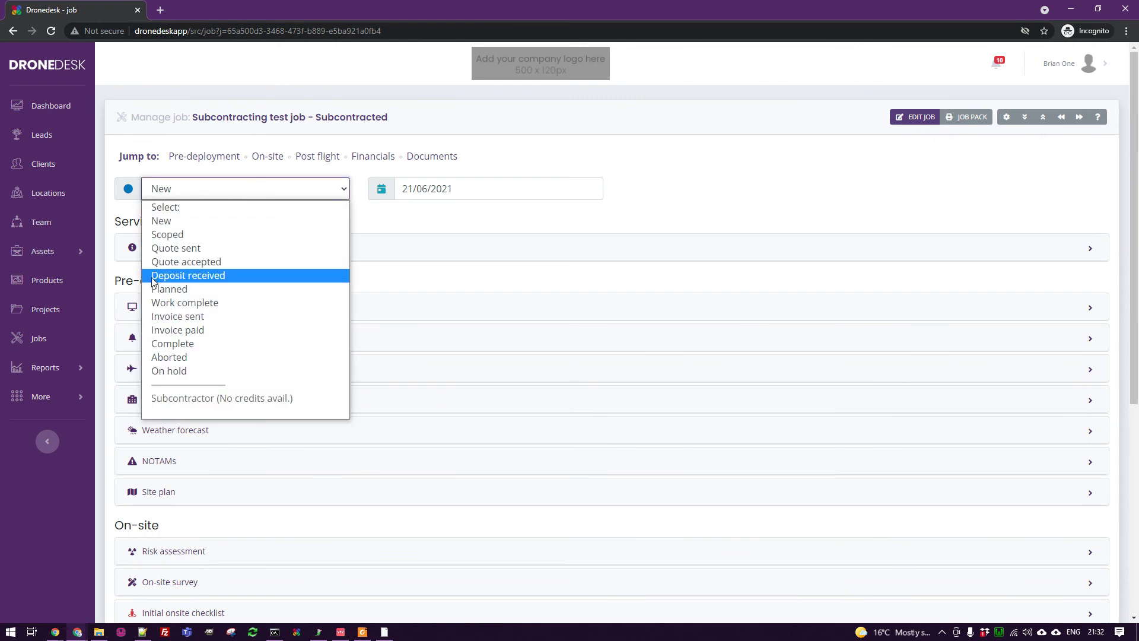
pyautogui.click(233, 309)
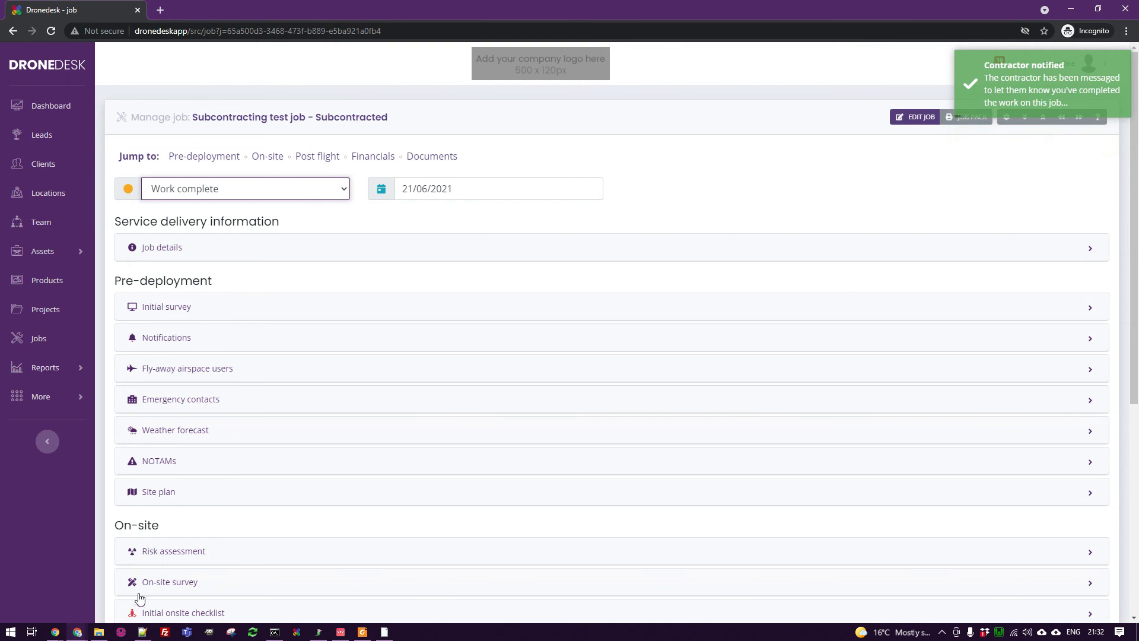
# Step: Switch back to the contractor's Dronedesk window, reload the job and check the assigned pilot's status in the Subcontract management table
pyautogui.moveTo(77, 632)
pyautogui.click(291, 585)
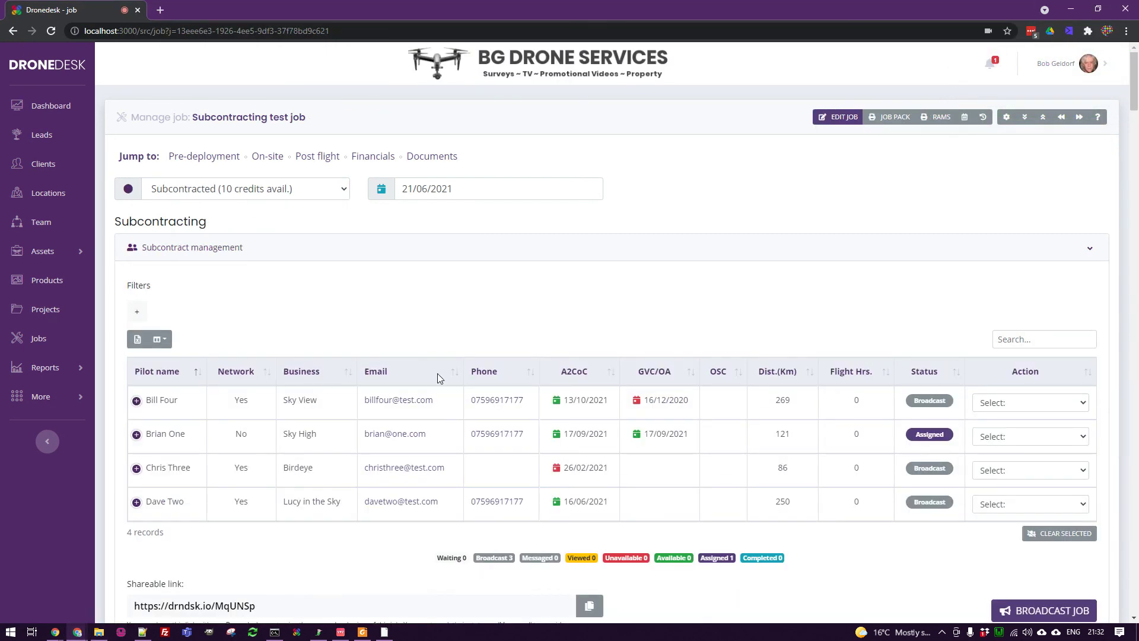
pyautogui.click(51, 30)
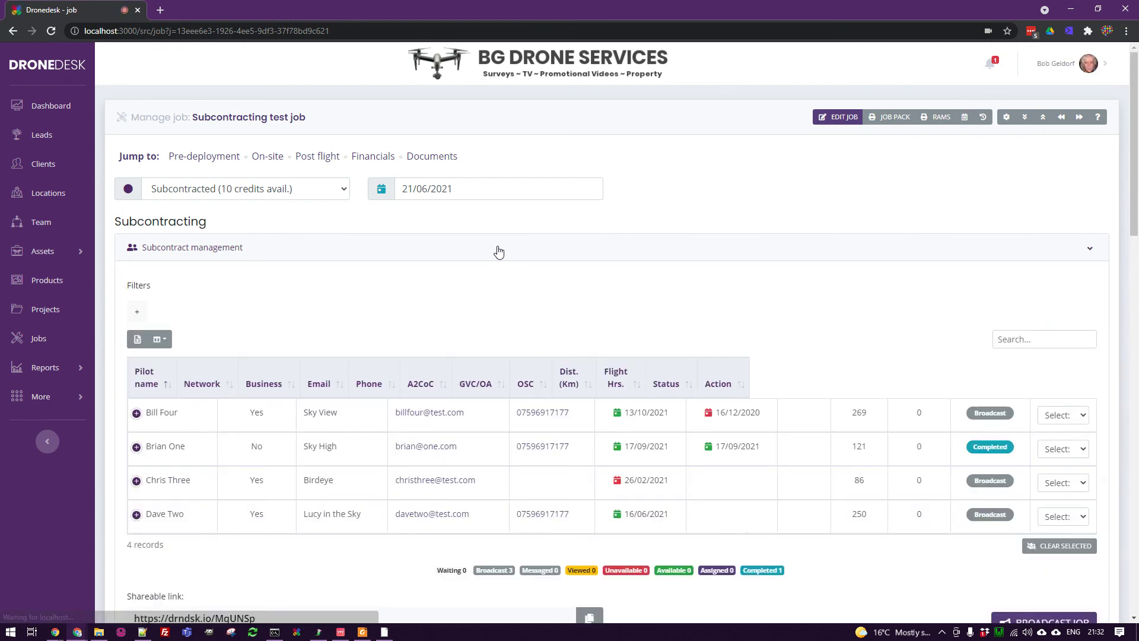
pyautogui.scroll(-3, 498, 252)
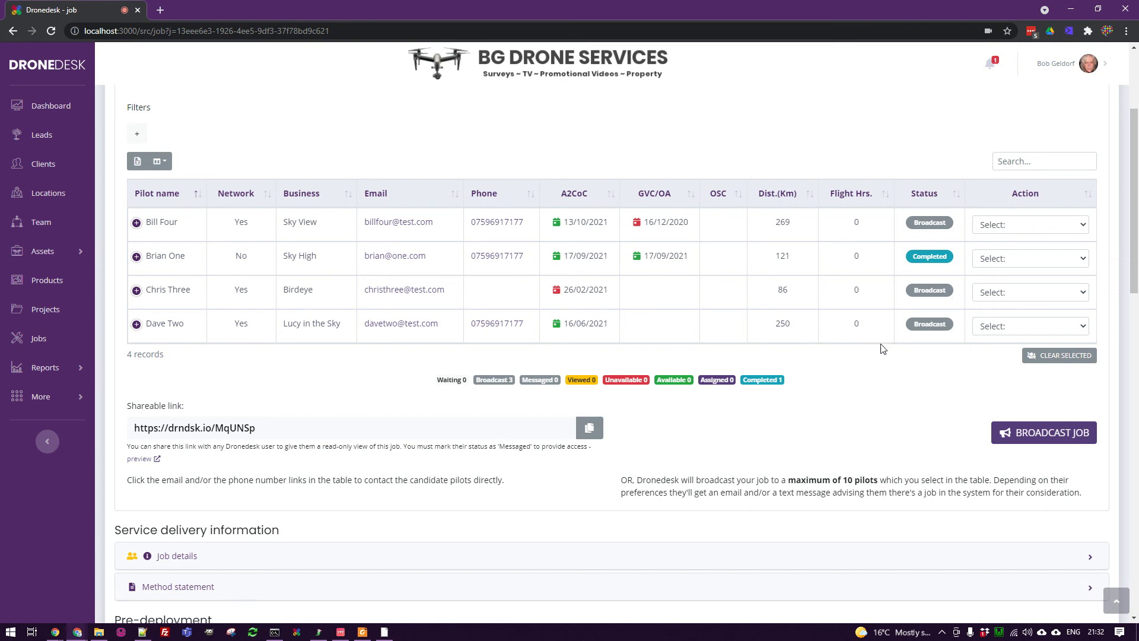
pyautogui.scroll(3, 896, 416)
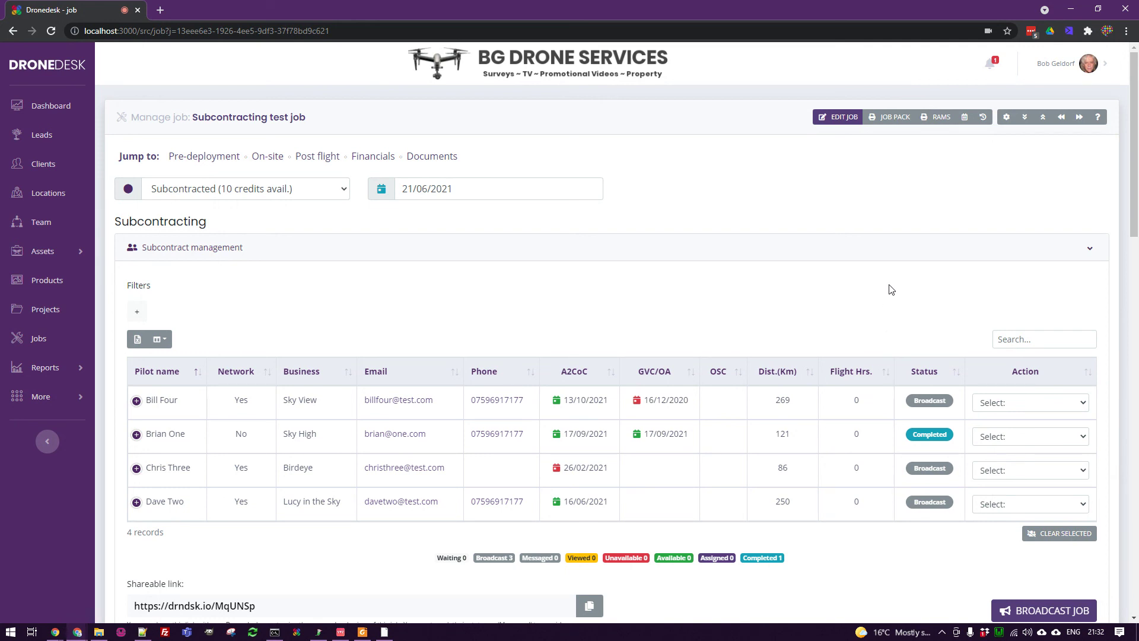
pyautogui.moveTo(59, 623)
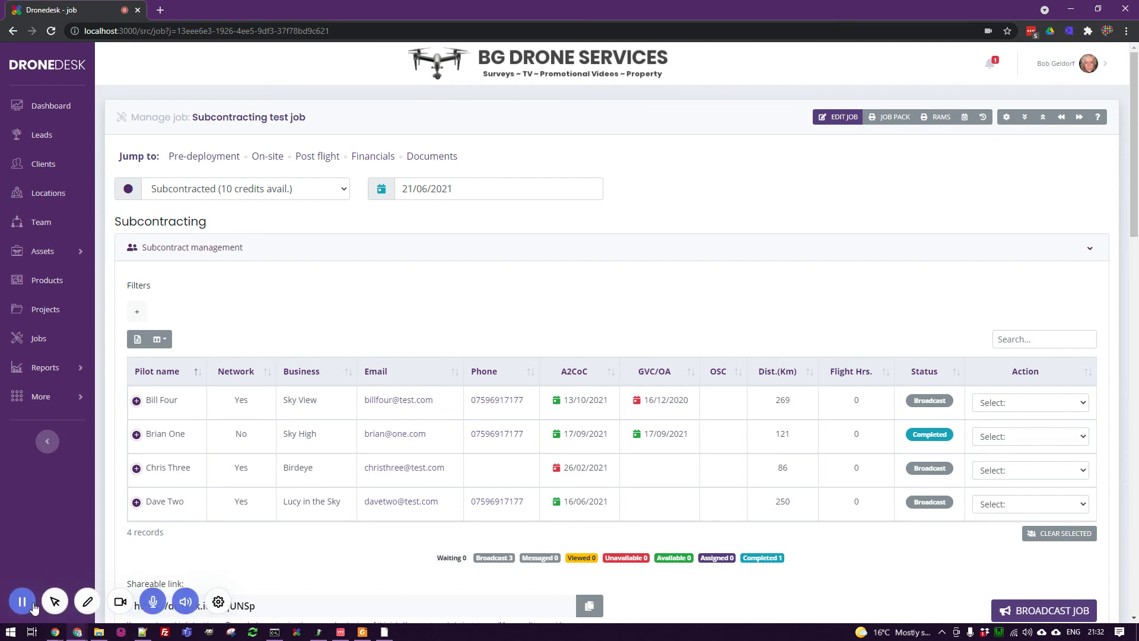